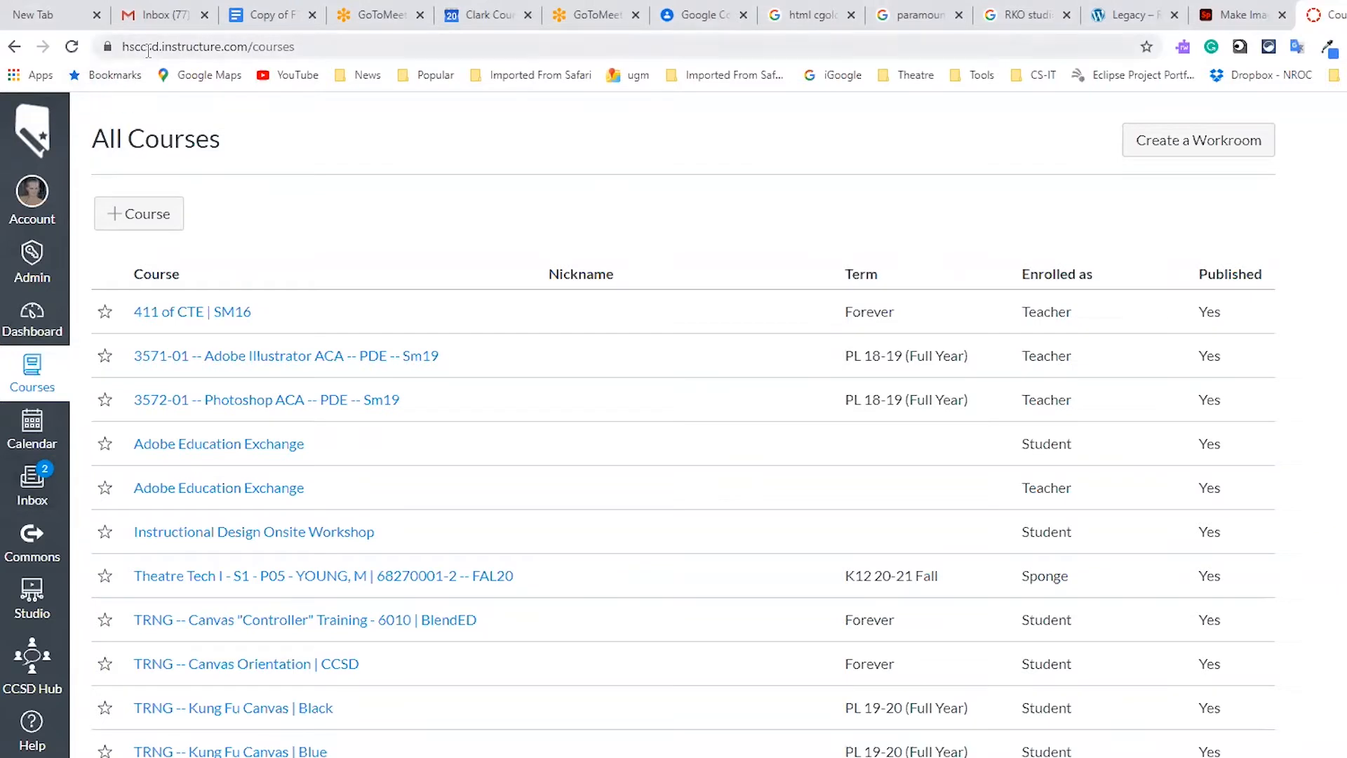
Search Commons from the hsccsd site for "wrs" and open the Workplace Readiness Skills -hsccsd module.
left_click_drag(123, 47, 151, 46)
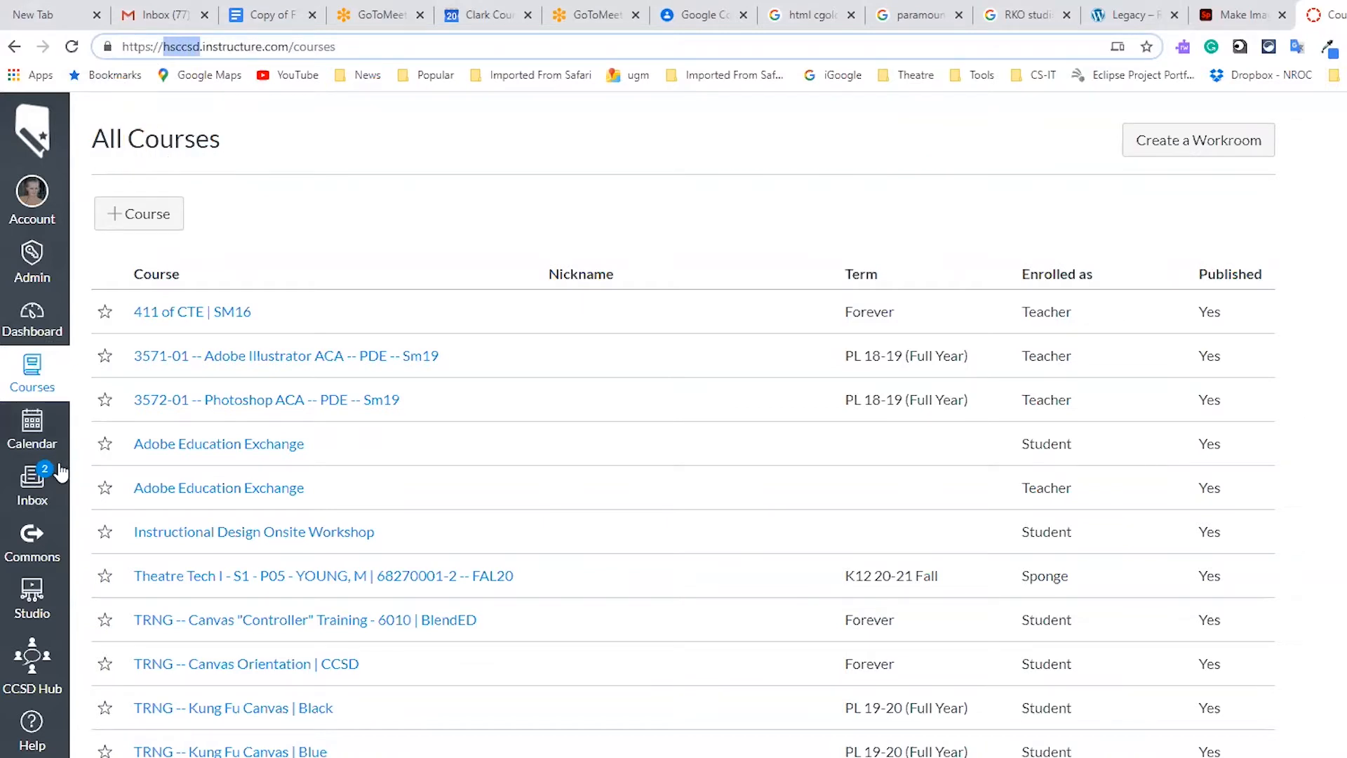
left_click(30, 553)
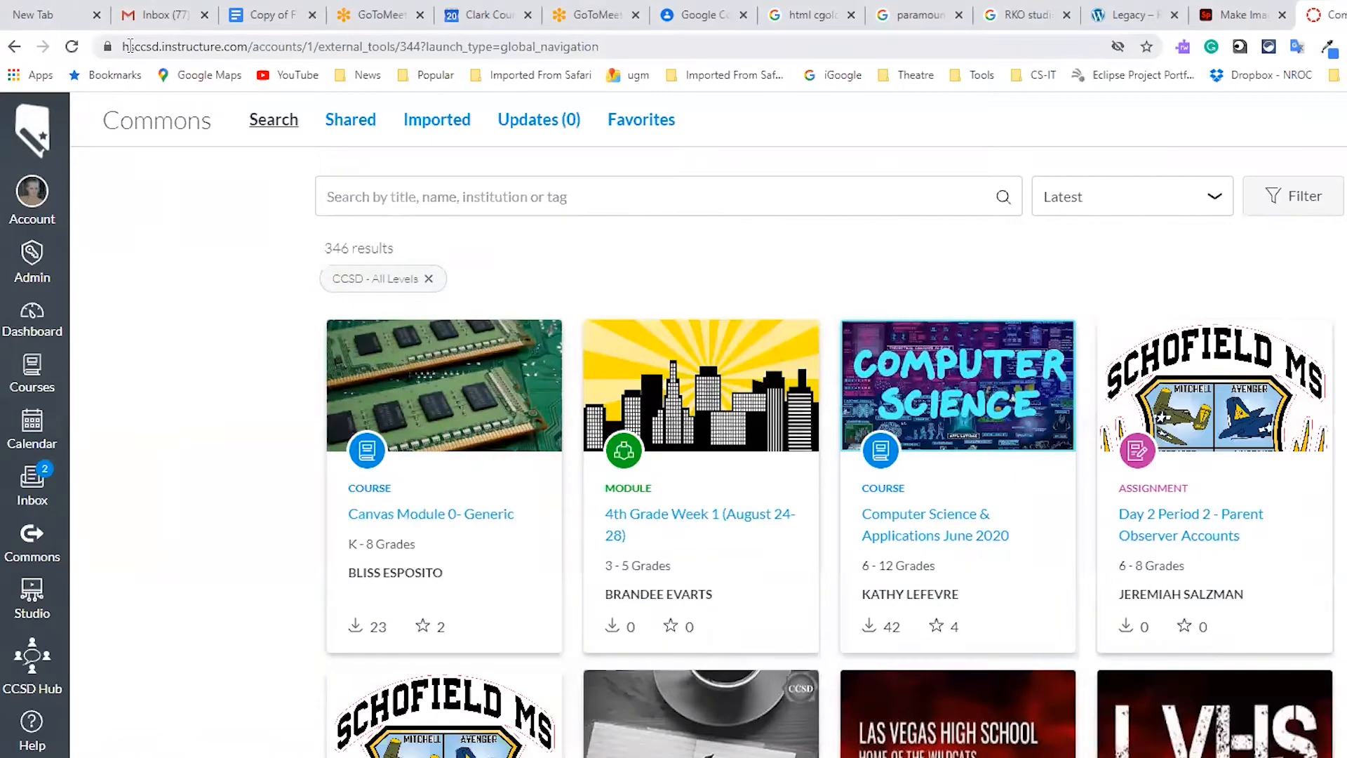
left_click(331, 205)
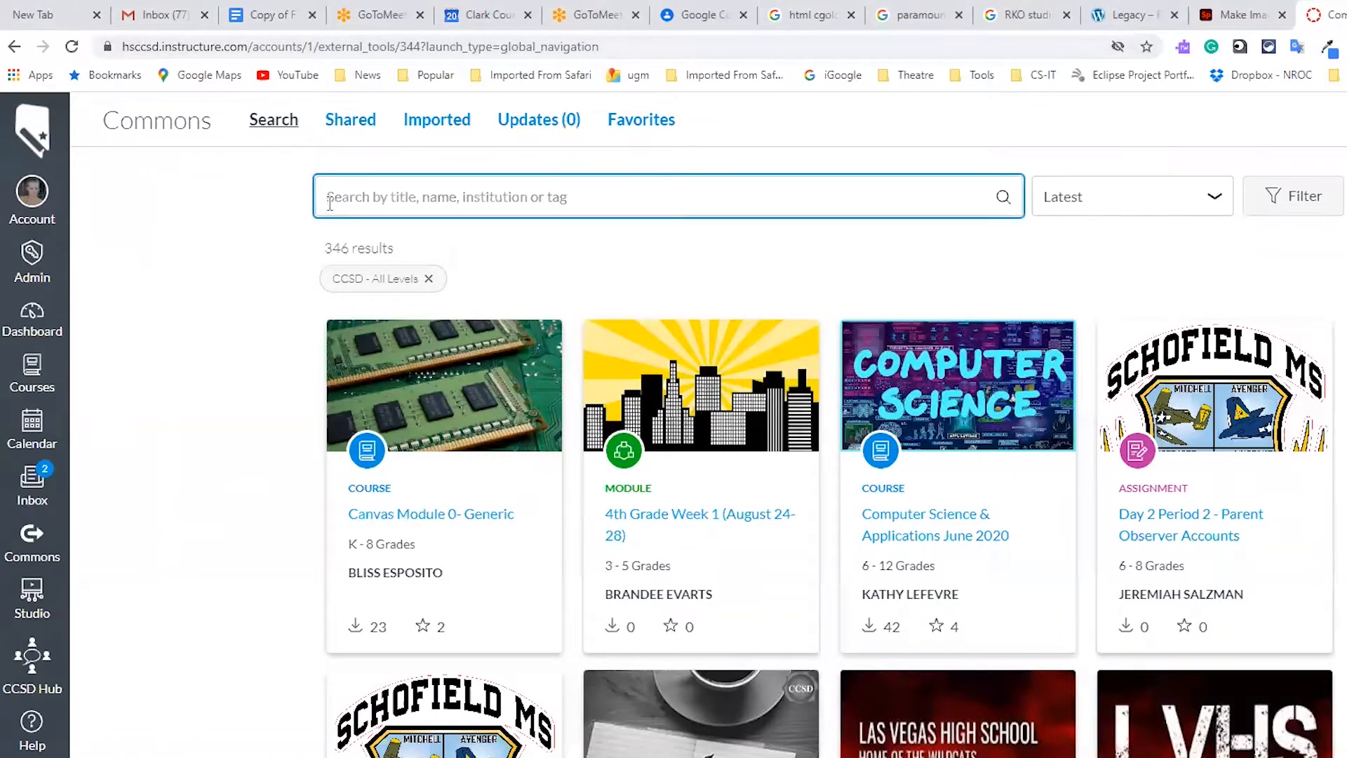
type("wrs")
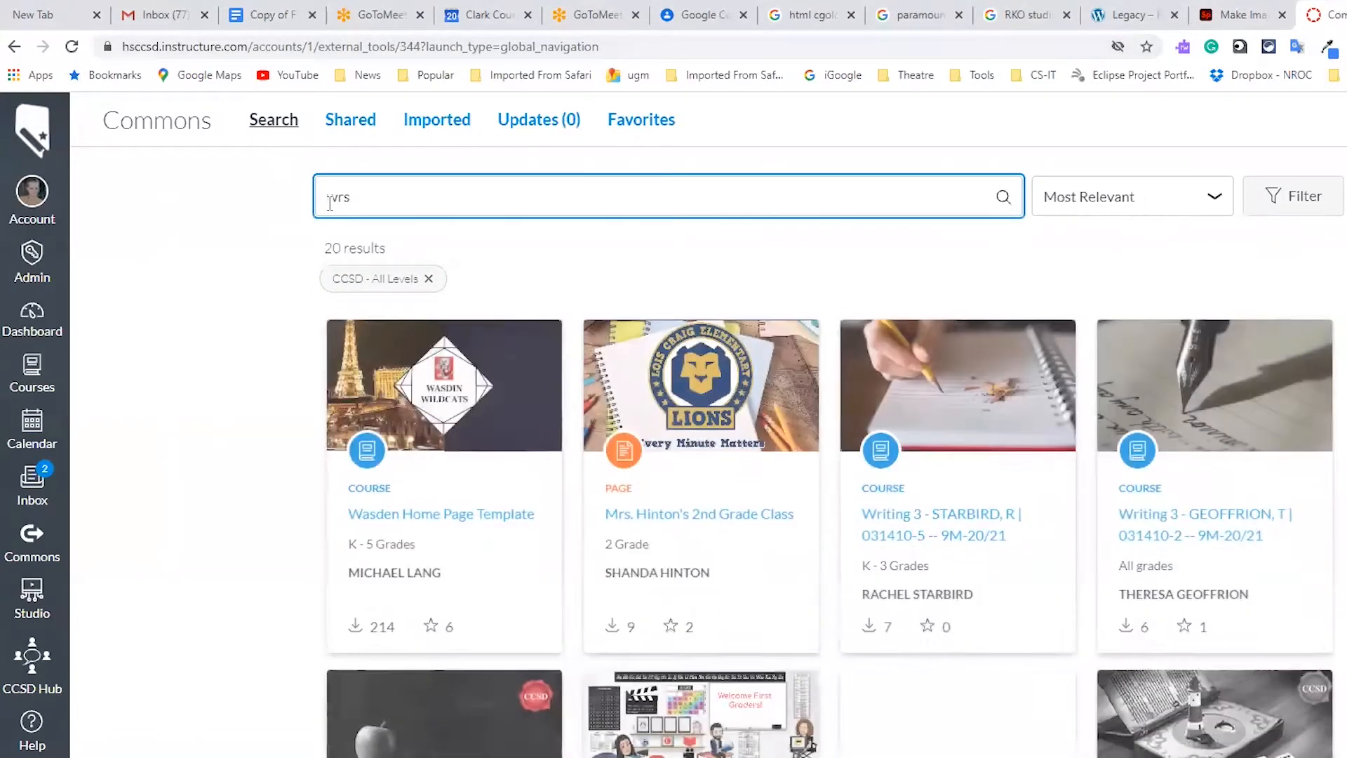
scroll(966, 556, "down", 4)
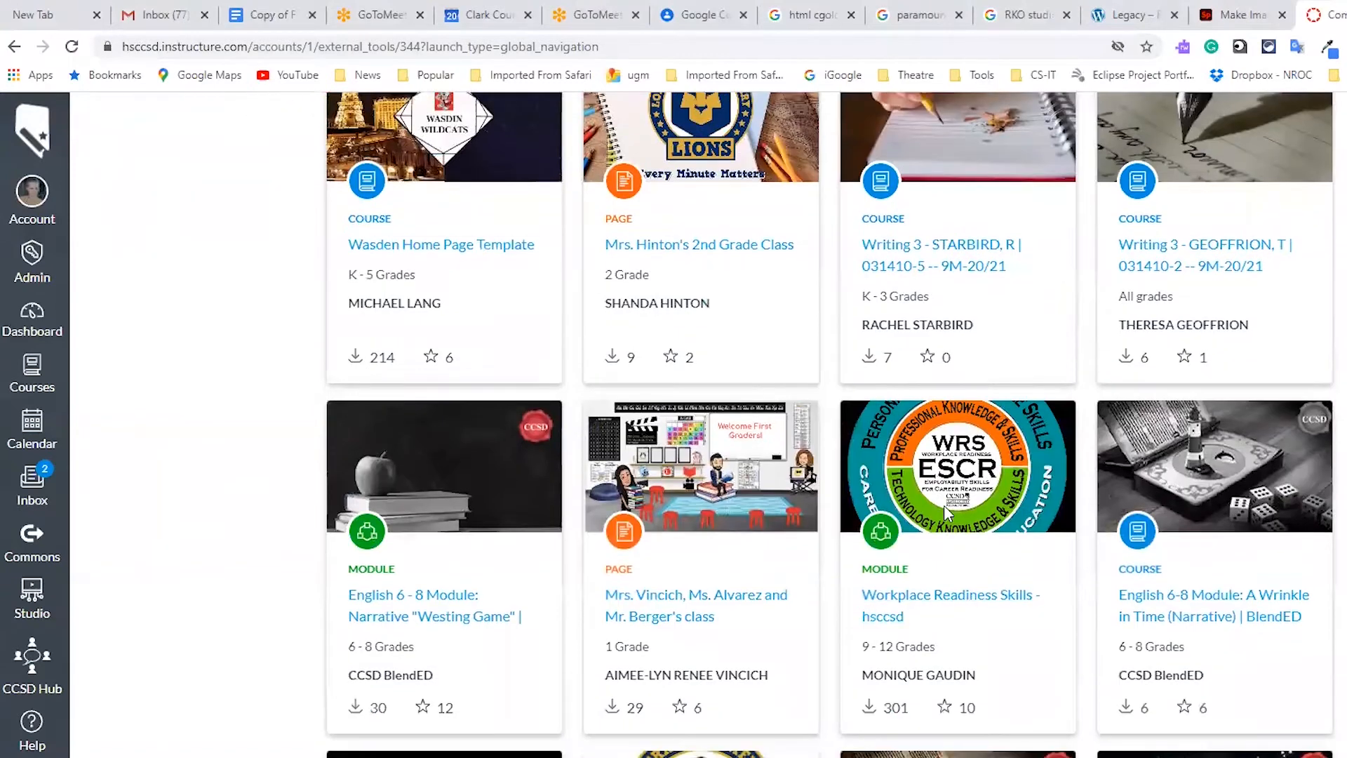
left_click(917, 601)
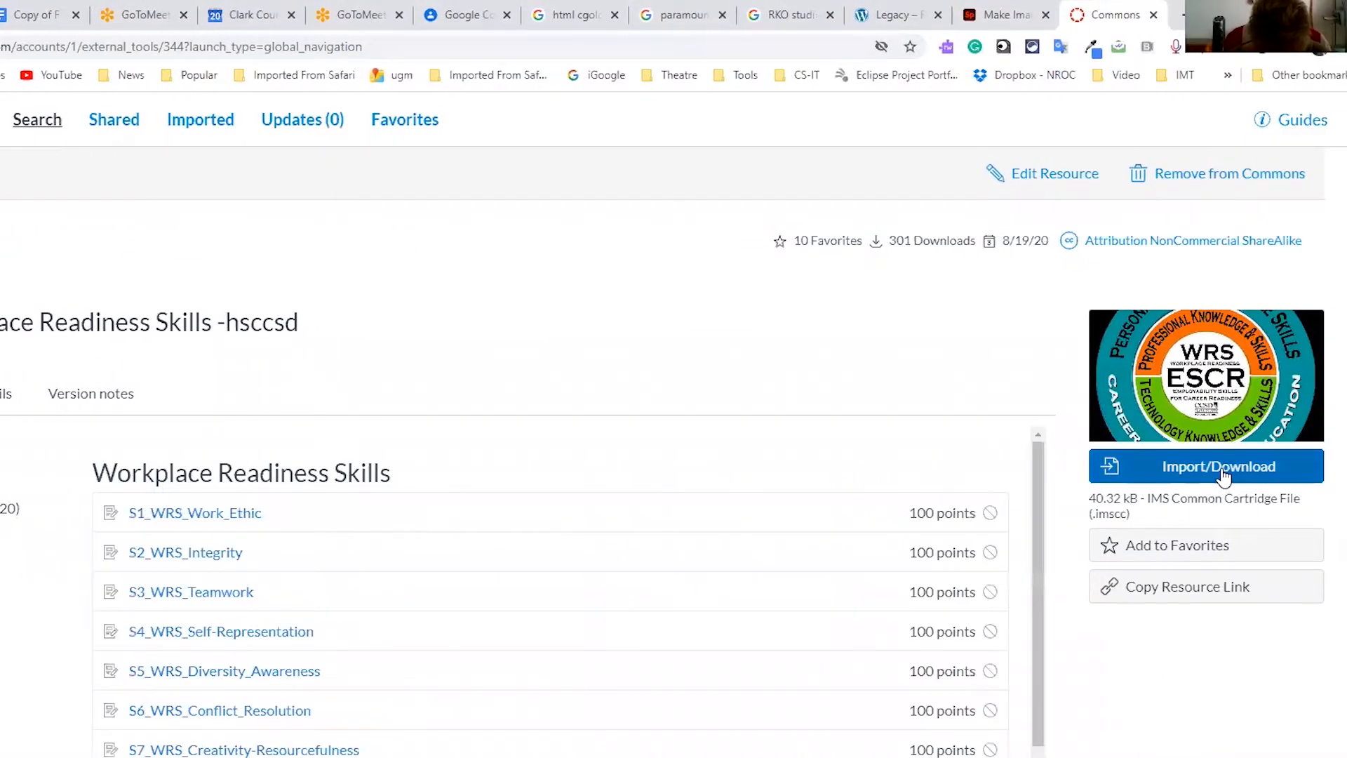
Check the module's import options by selecting and clearing all listed courses, without importing anything.
left_click(1245, 477)
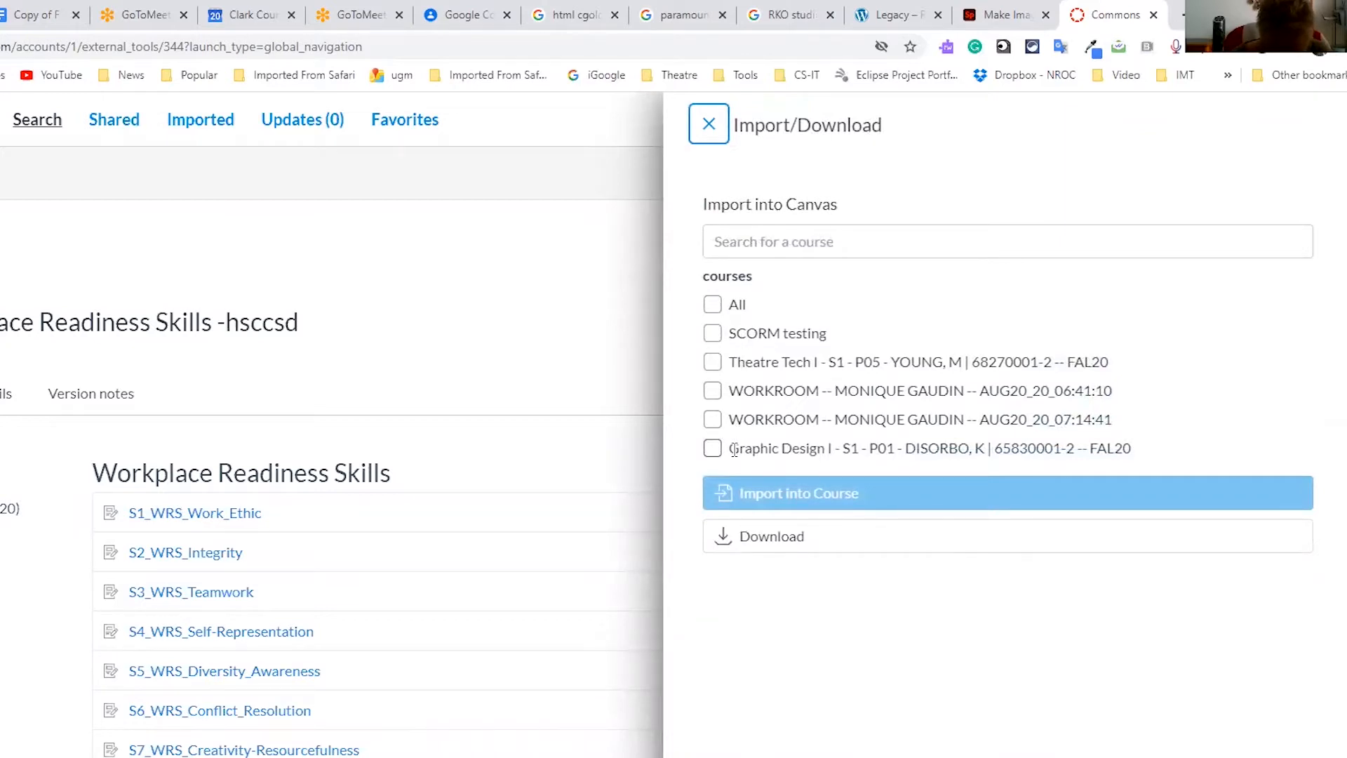
left_click(713, 304)
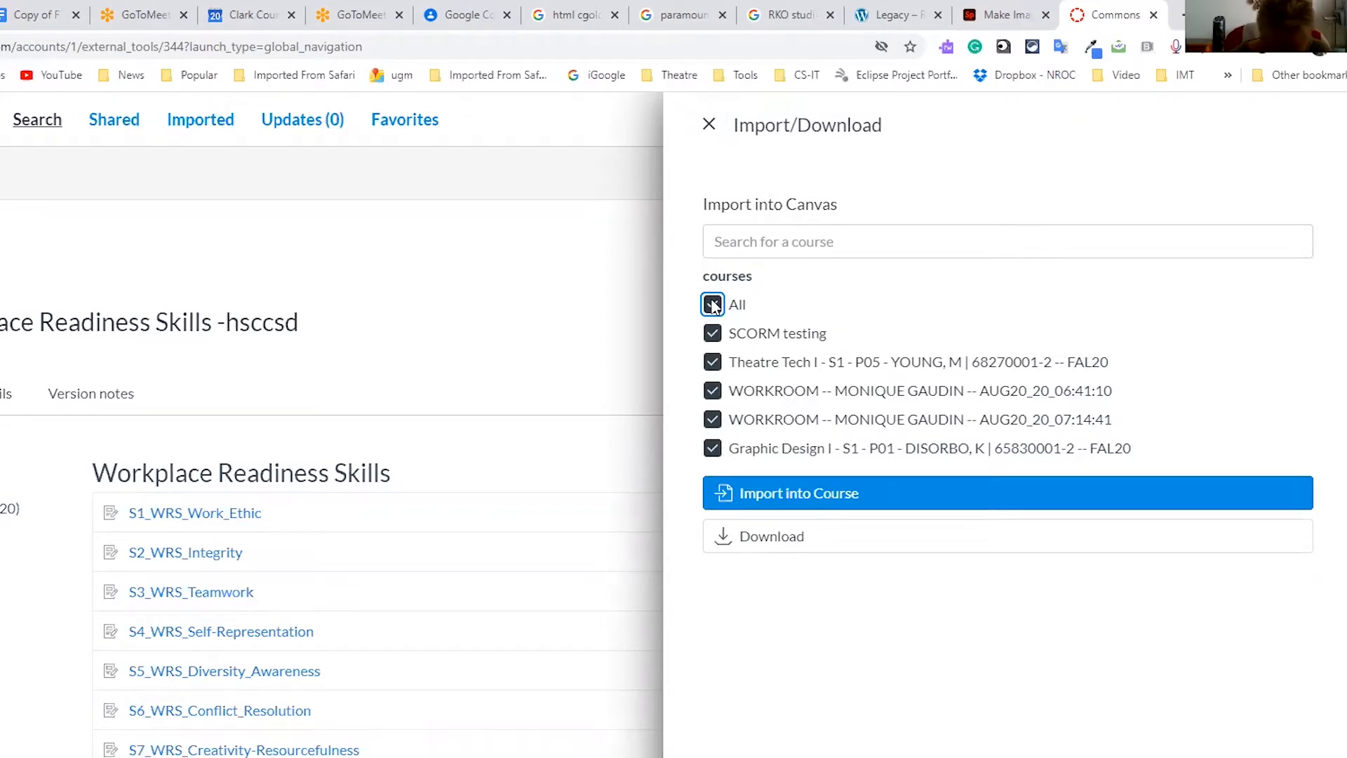
left_click(712, 305)
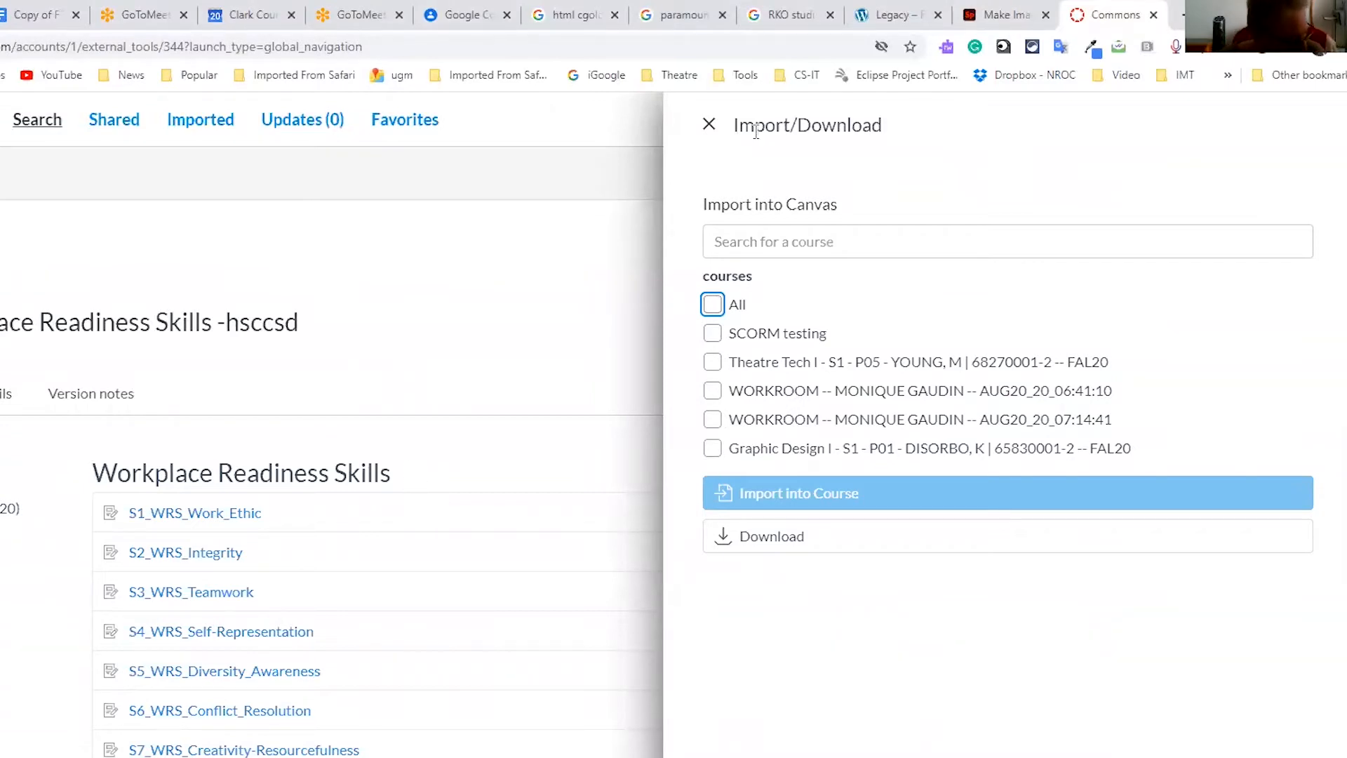
left_click(709, 124)
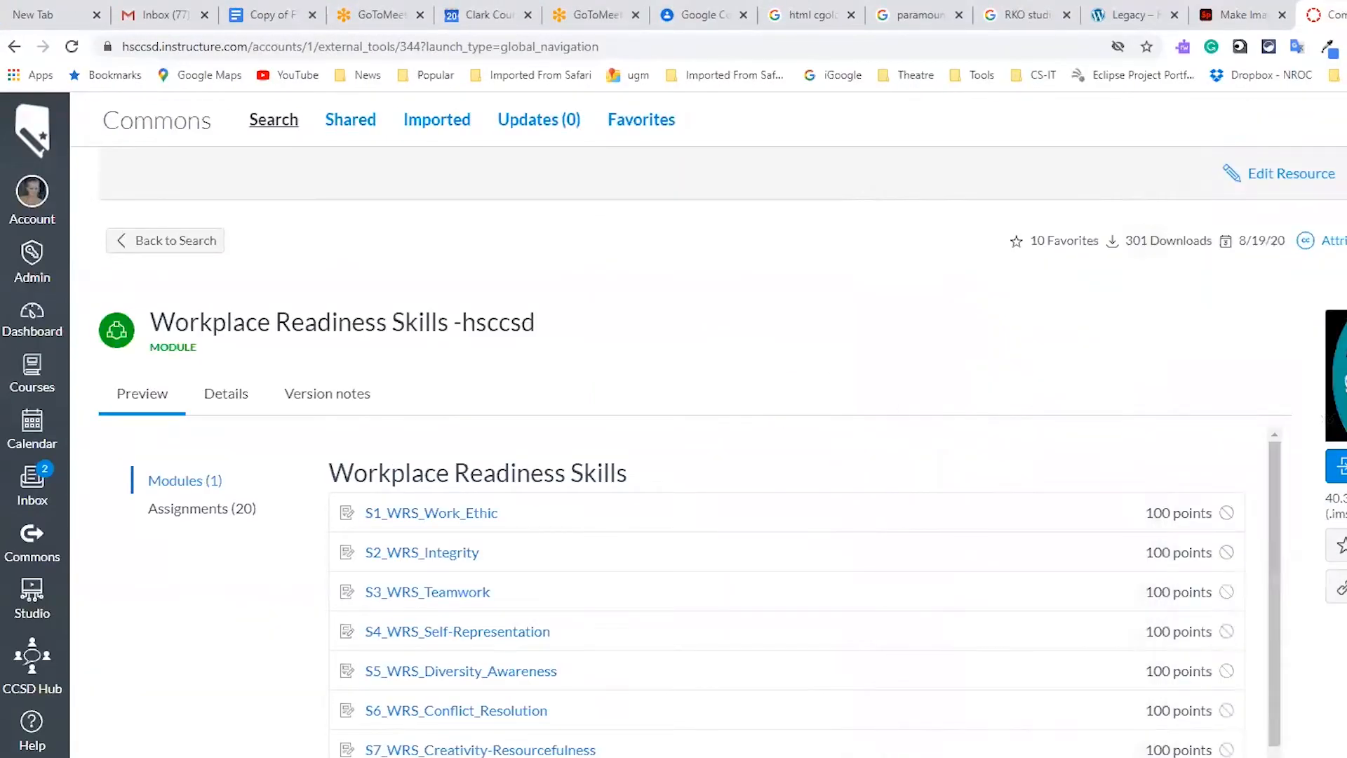
Open the unpublished WKRM-MMC2 workroom from the dashboard and check the ccsd subdomain in its web address.
left_click(26, 311)
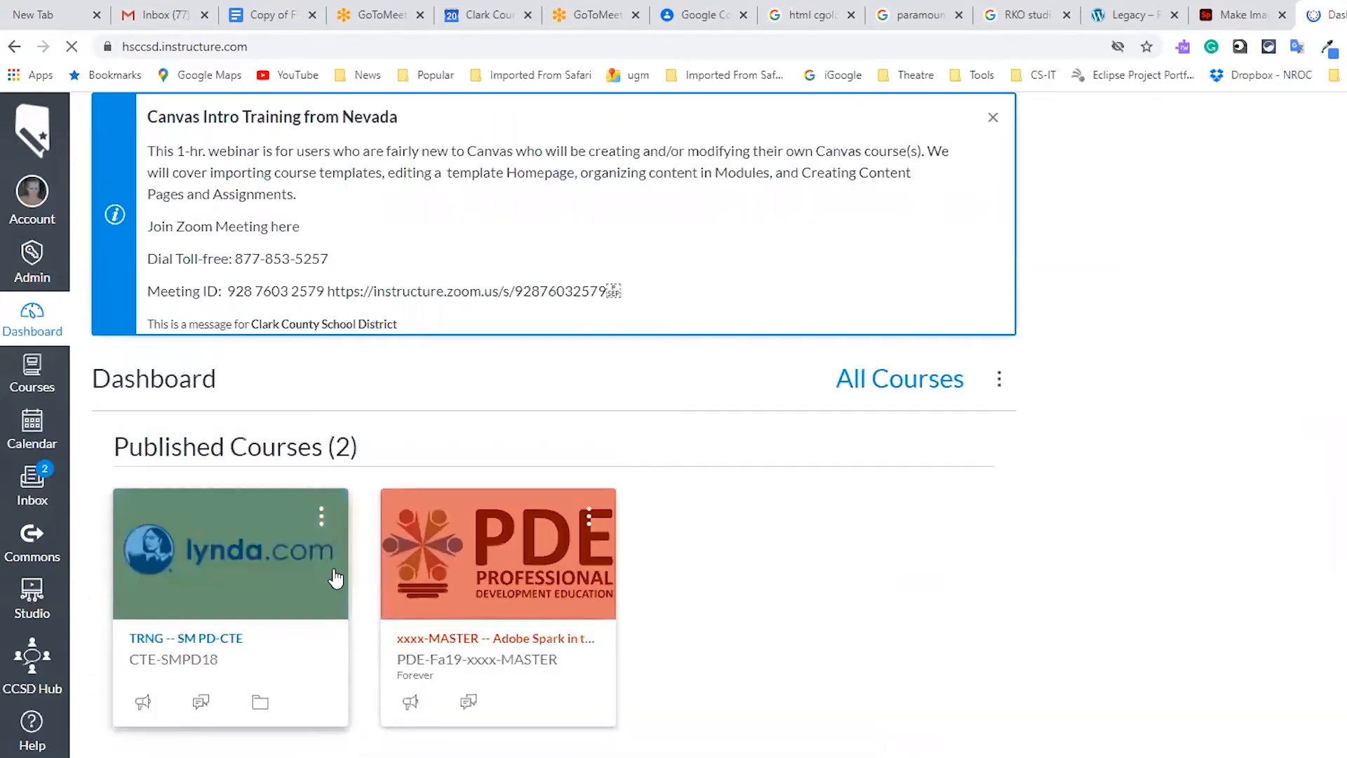
scroll(335, 577, "down", 15)
scroll(337, 549, "up", 4)
scroll(337, 549, "down", 4)
scroll(337, 550, "up", 5)
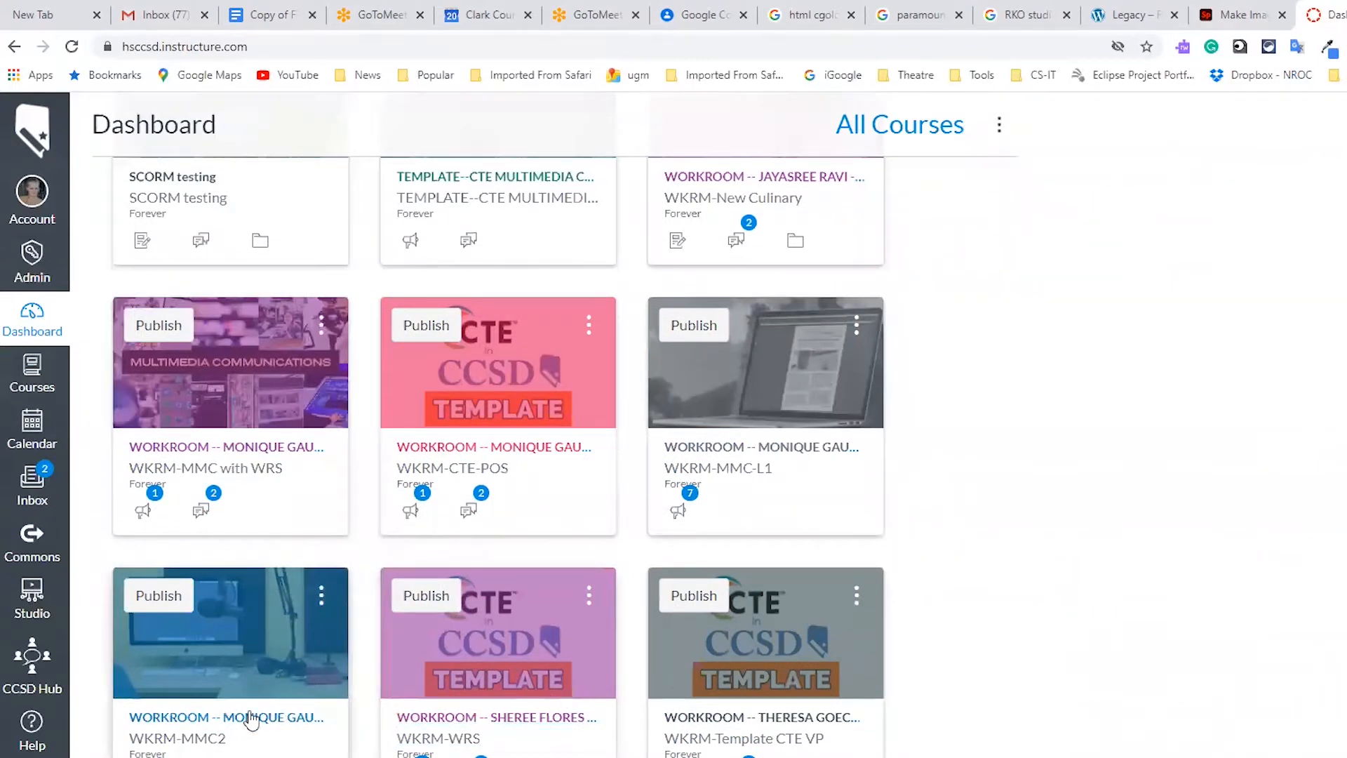
left_click(221, 717)
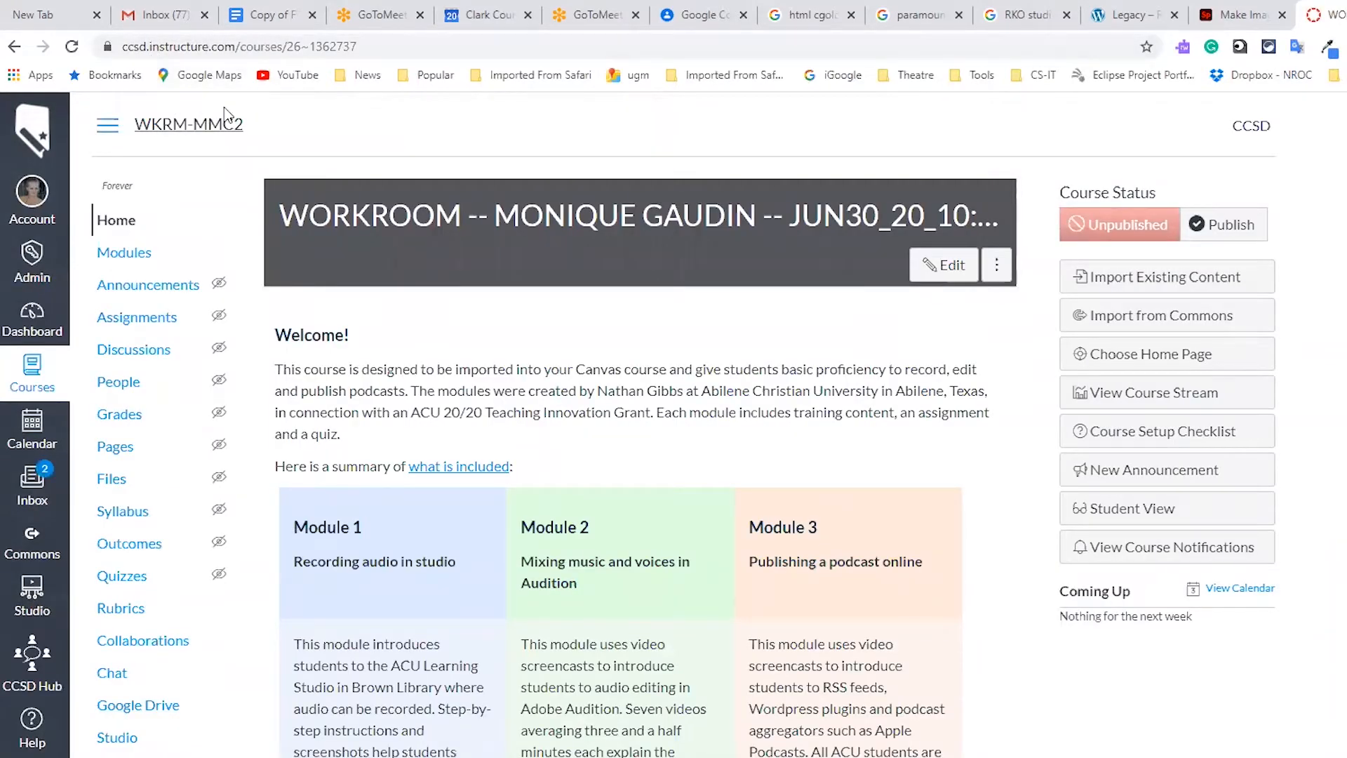
left_click_drag(124, 48, 146, 47)
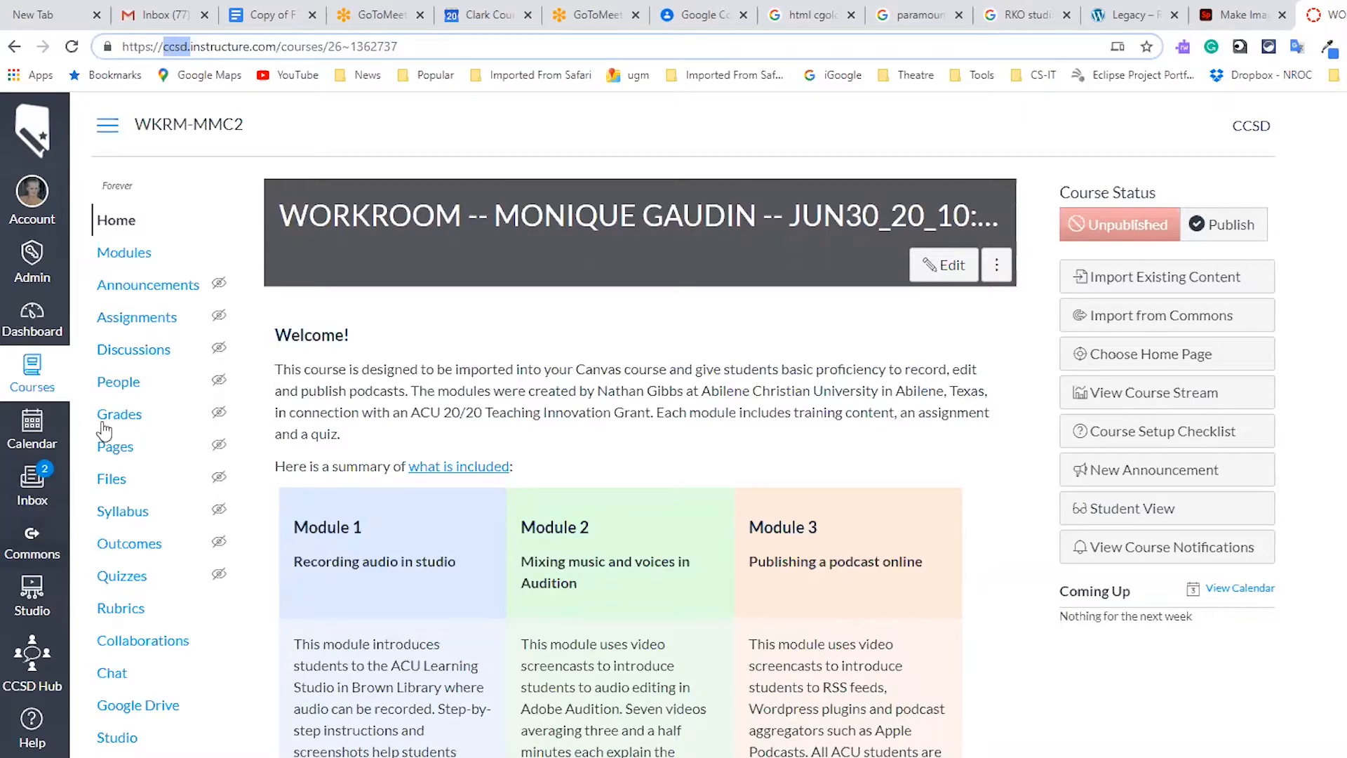
Open Commons from the ccsd site, authorize its access to the account, and search for "wrs".
left_click(21, 545)
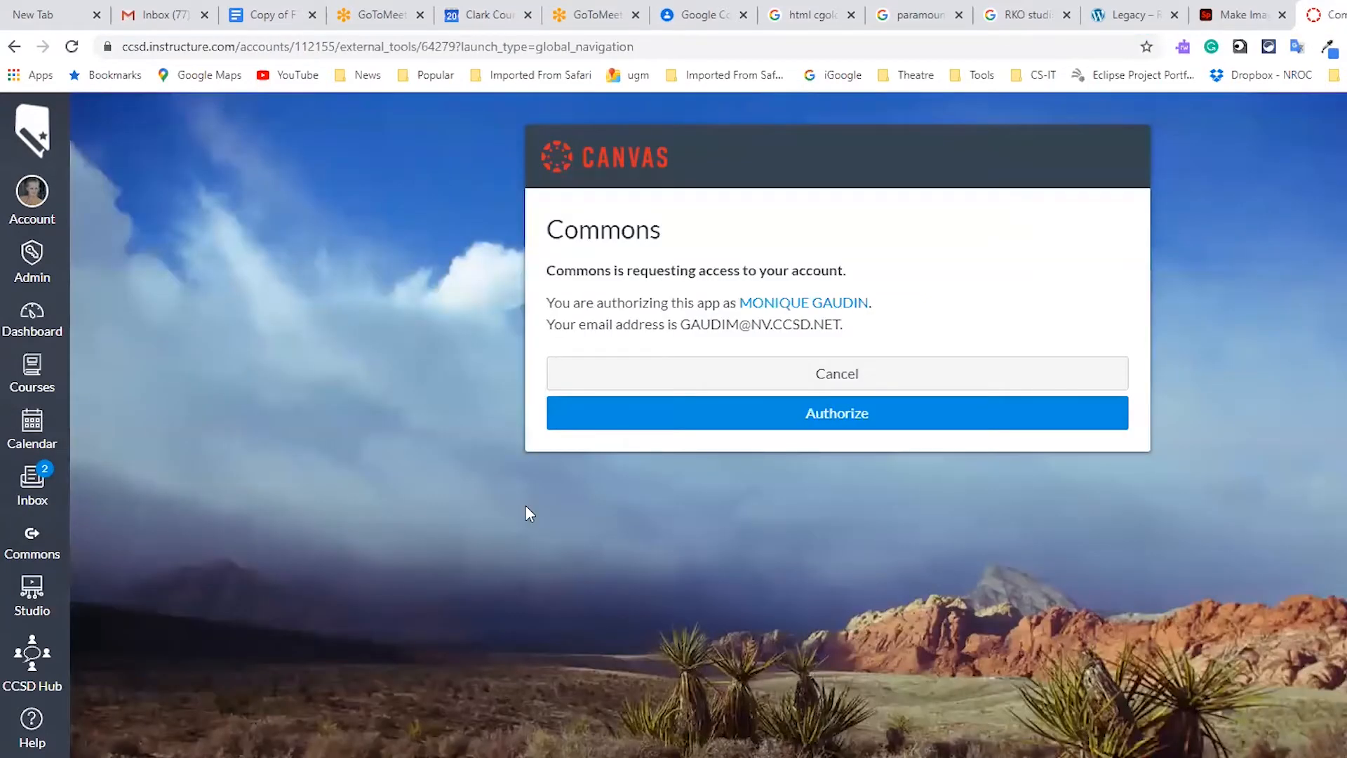
left_click(721, 427)
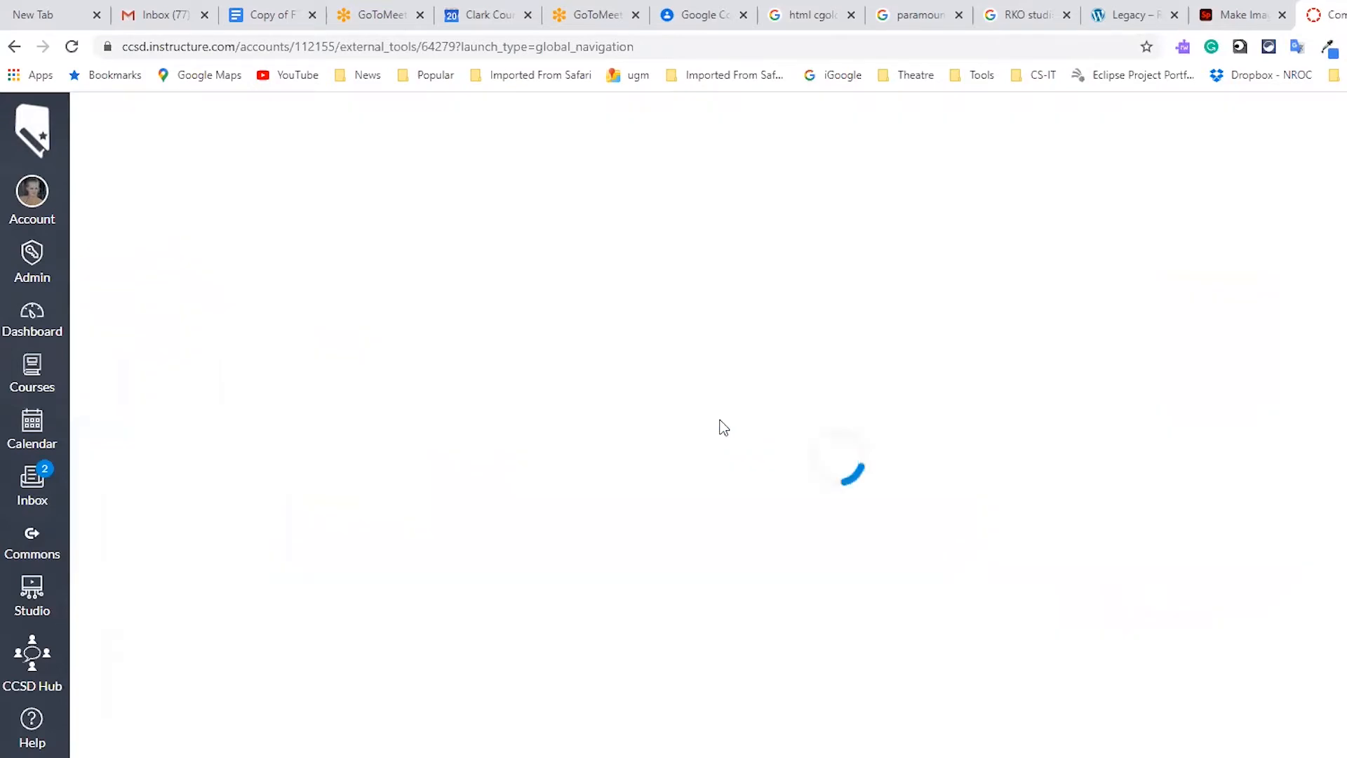
left_click(454, 196)
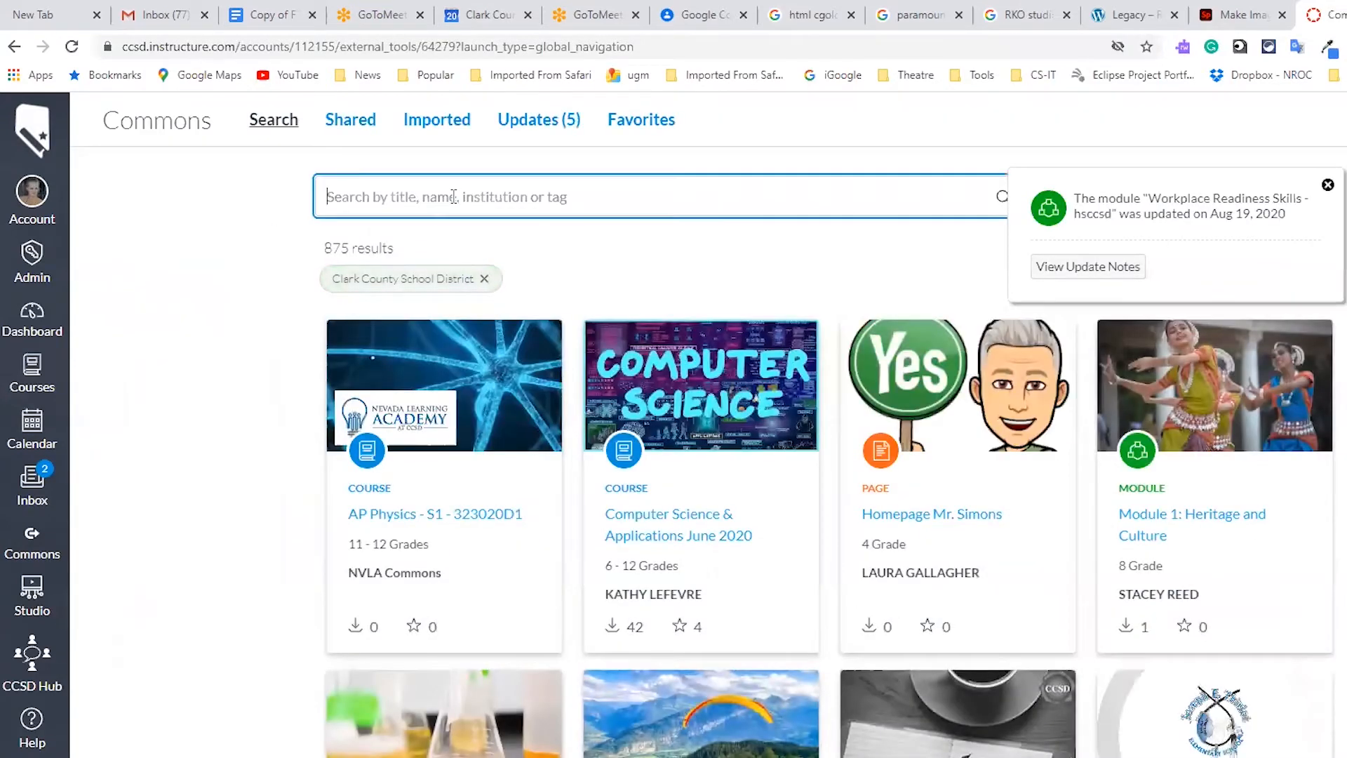
type("wrs")
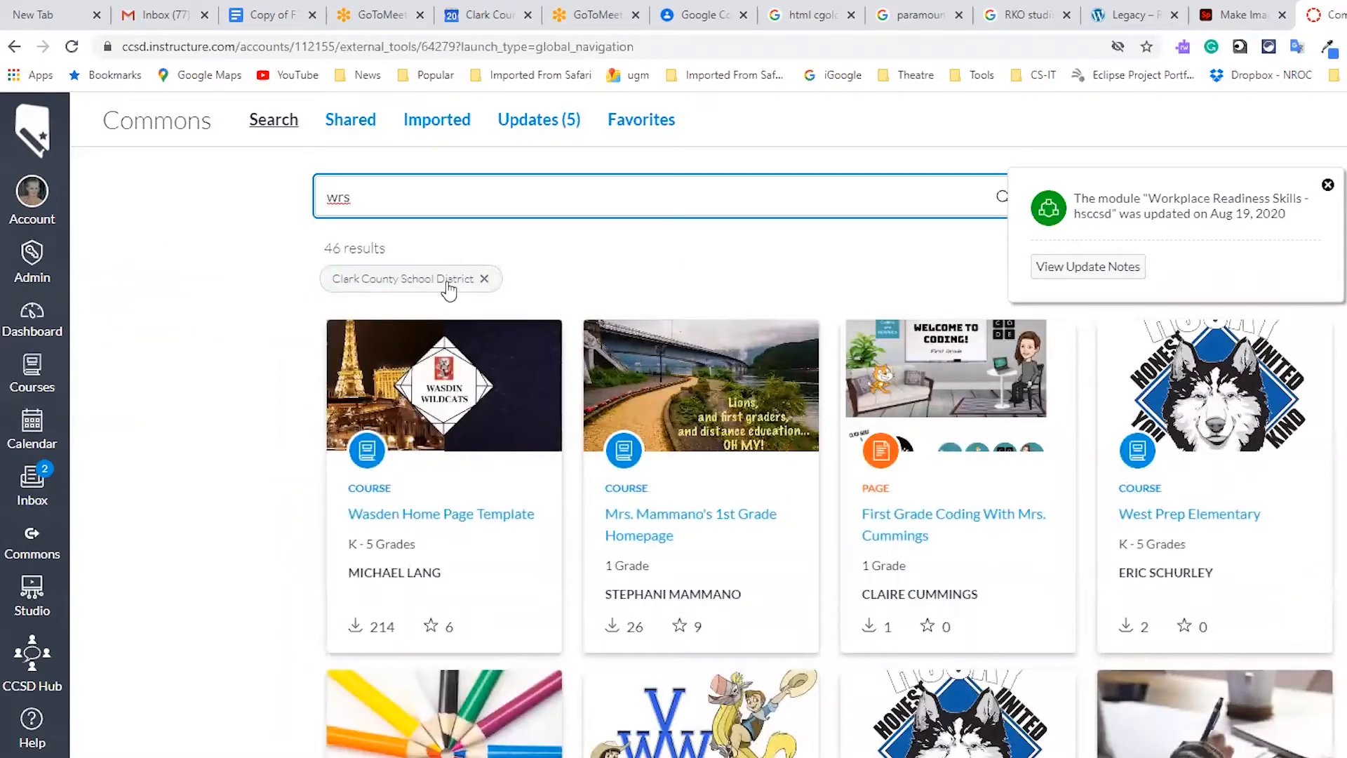
Remove the Clark County School District filter and search Commons for "workplace readi", checking the ccsd subdomain.
left_click(483, 279)
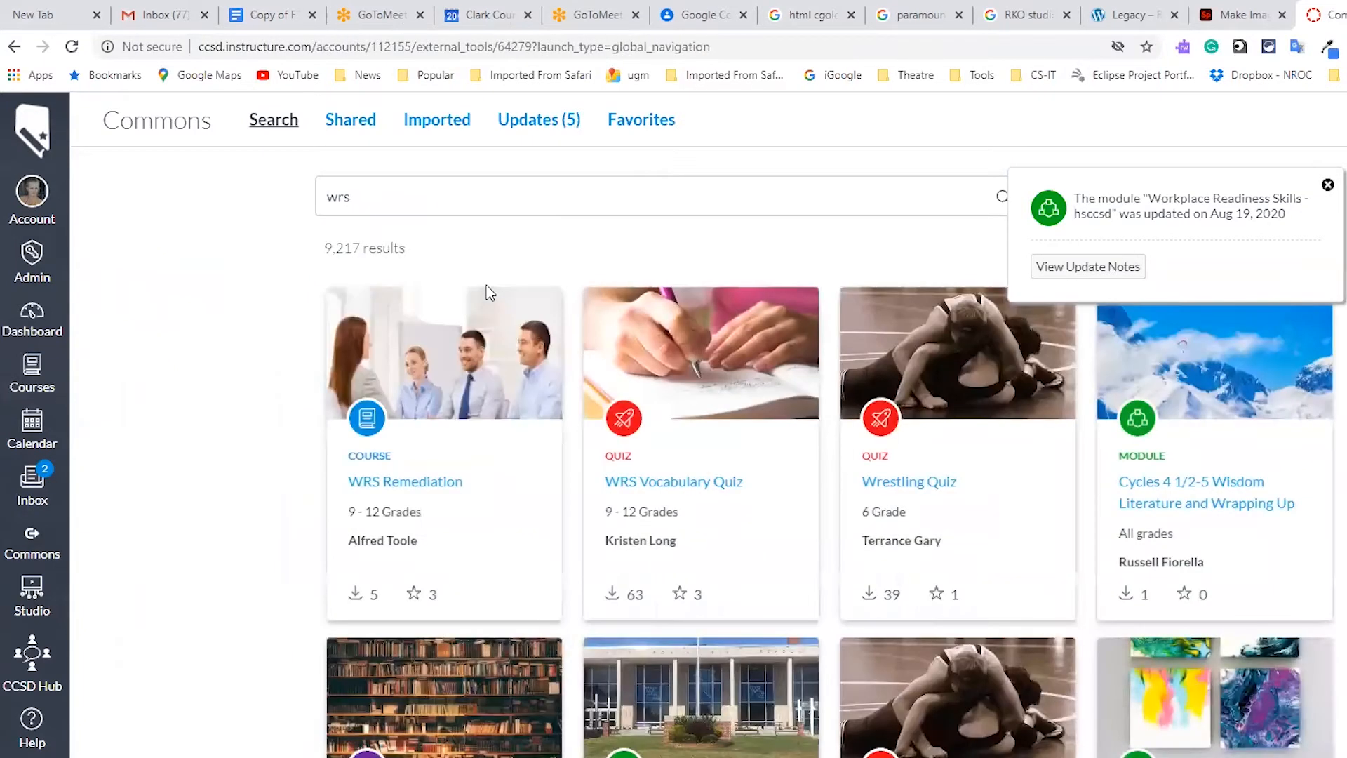
left_click(443, 193)
left_click_drag(433, 191, 165, 216)
type("workplac")
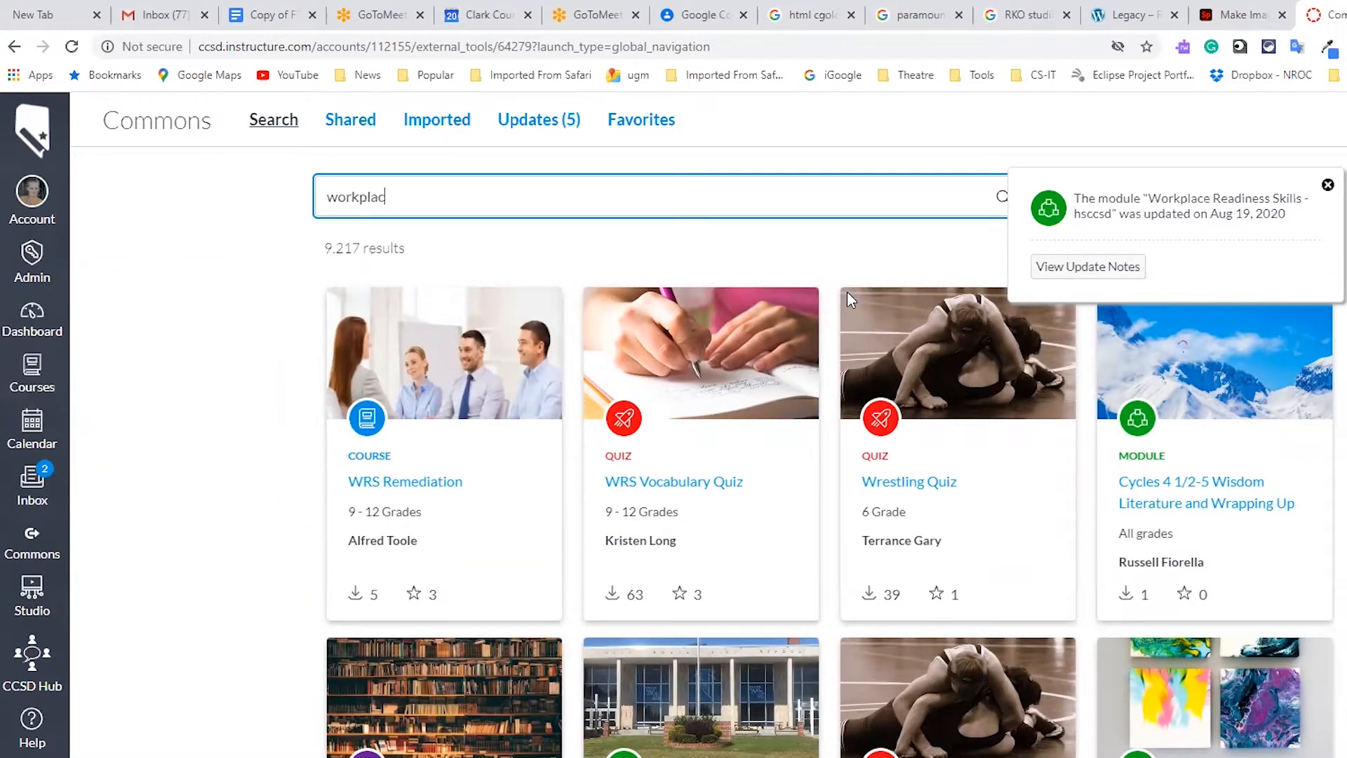
type("e")
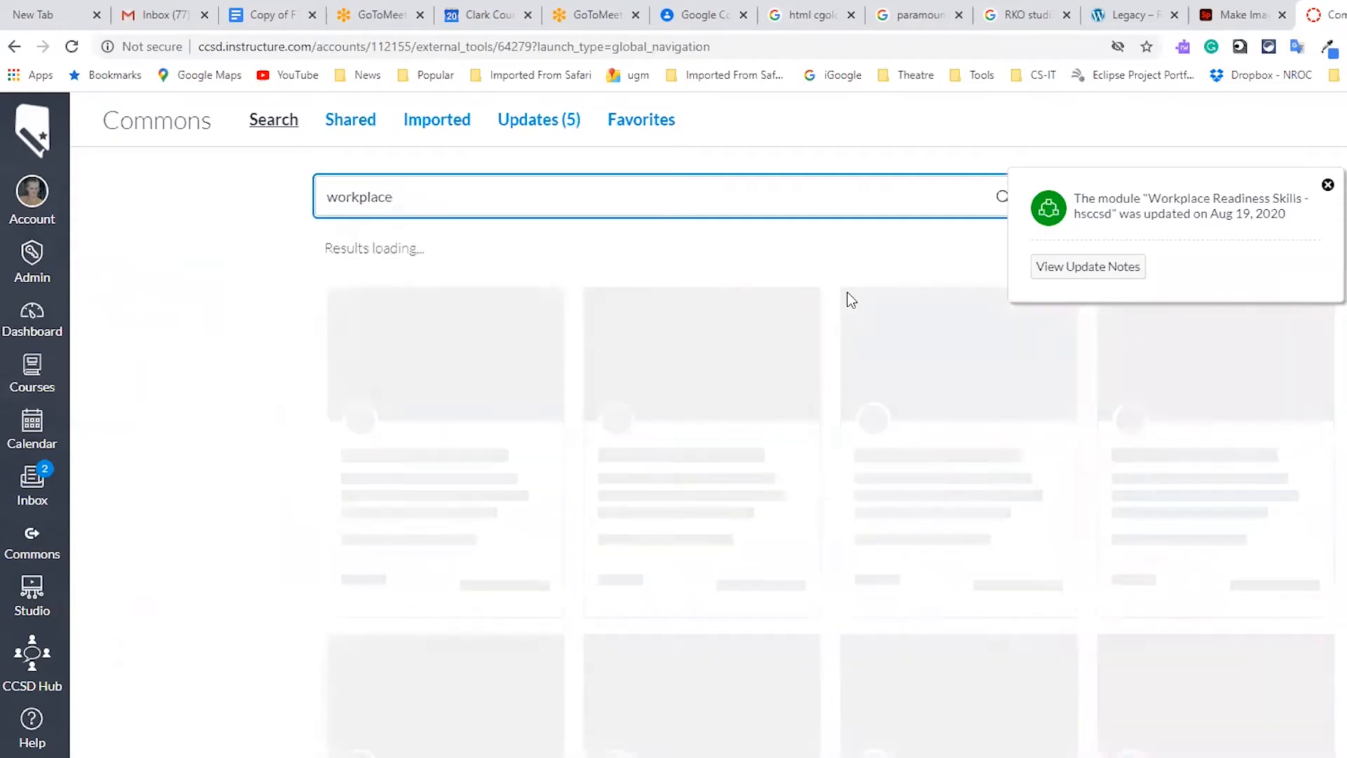
type(" rea")
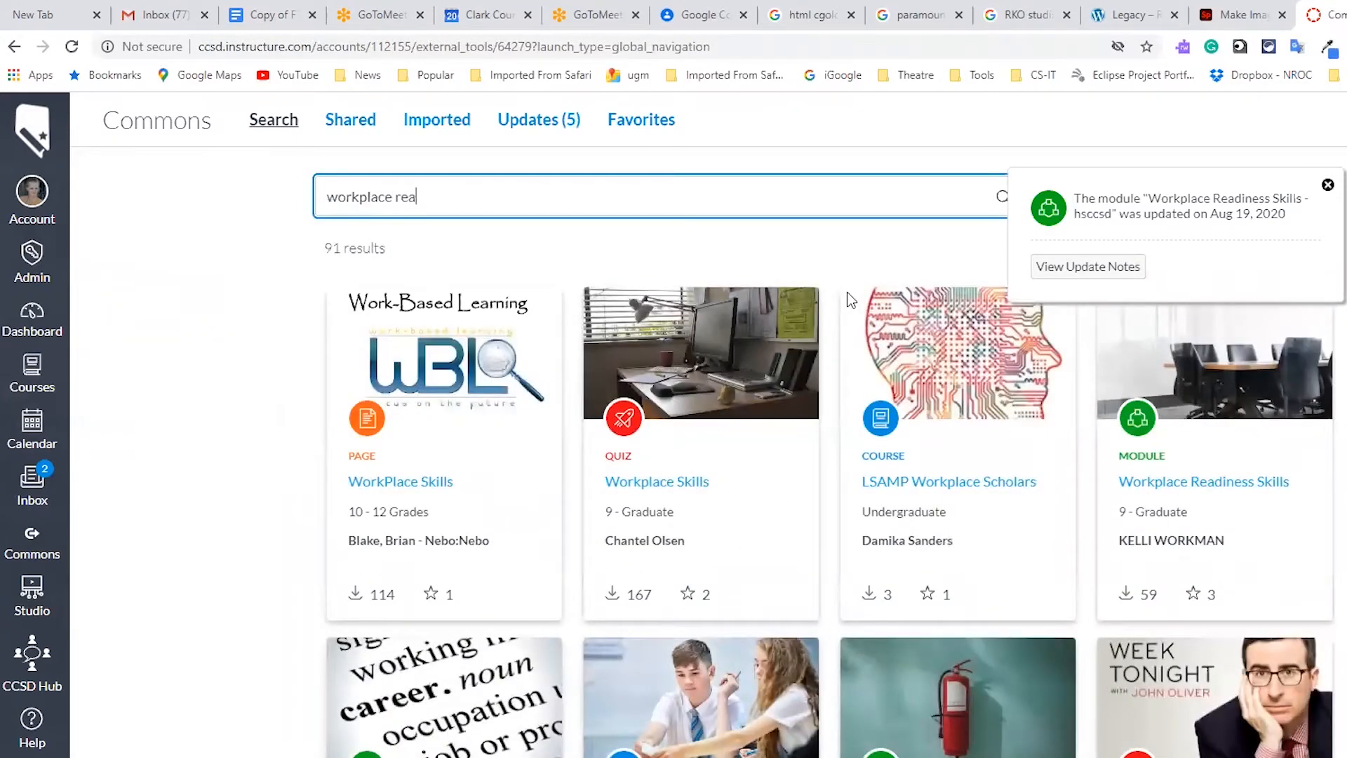
type("di")
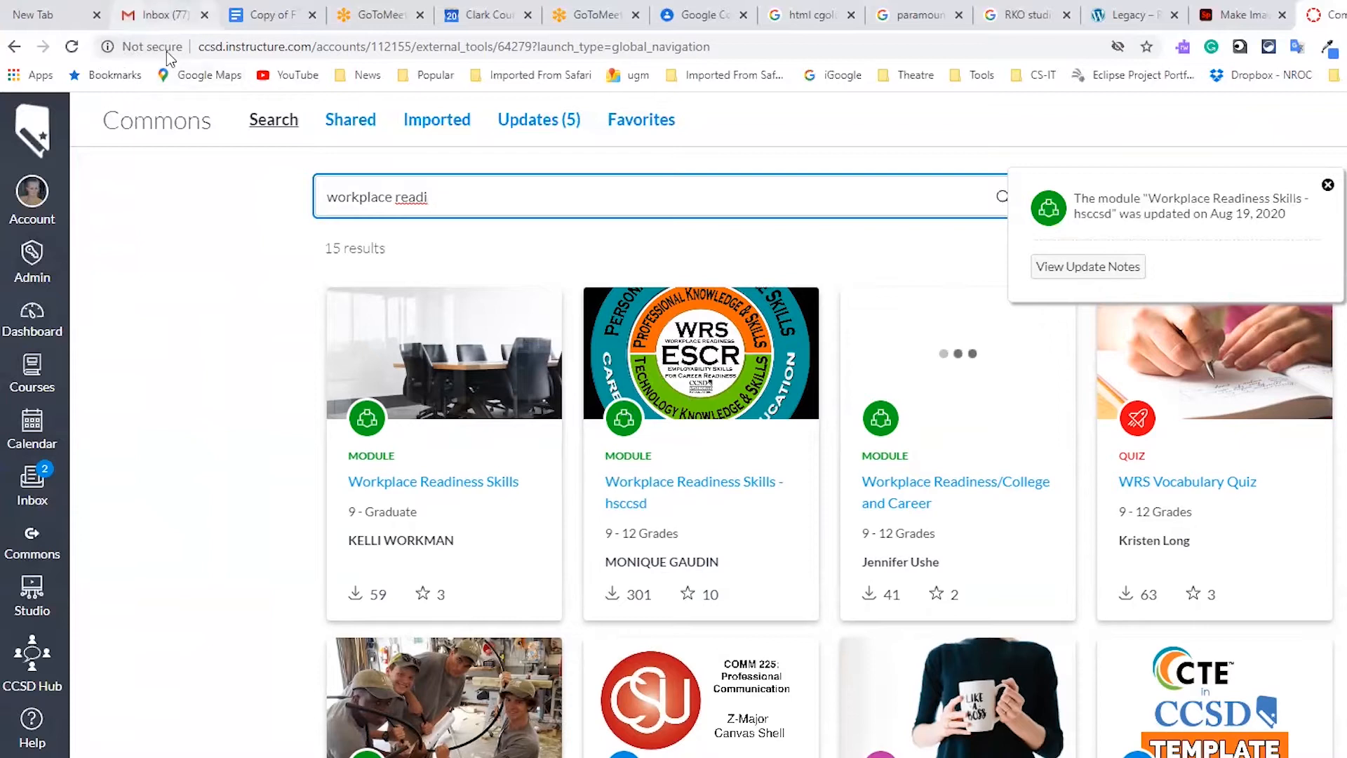
left_click_drag(200, 47, 225, 48)
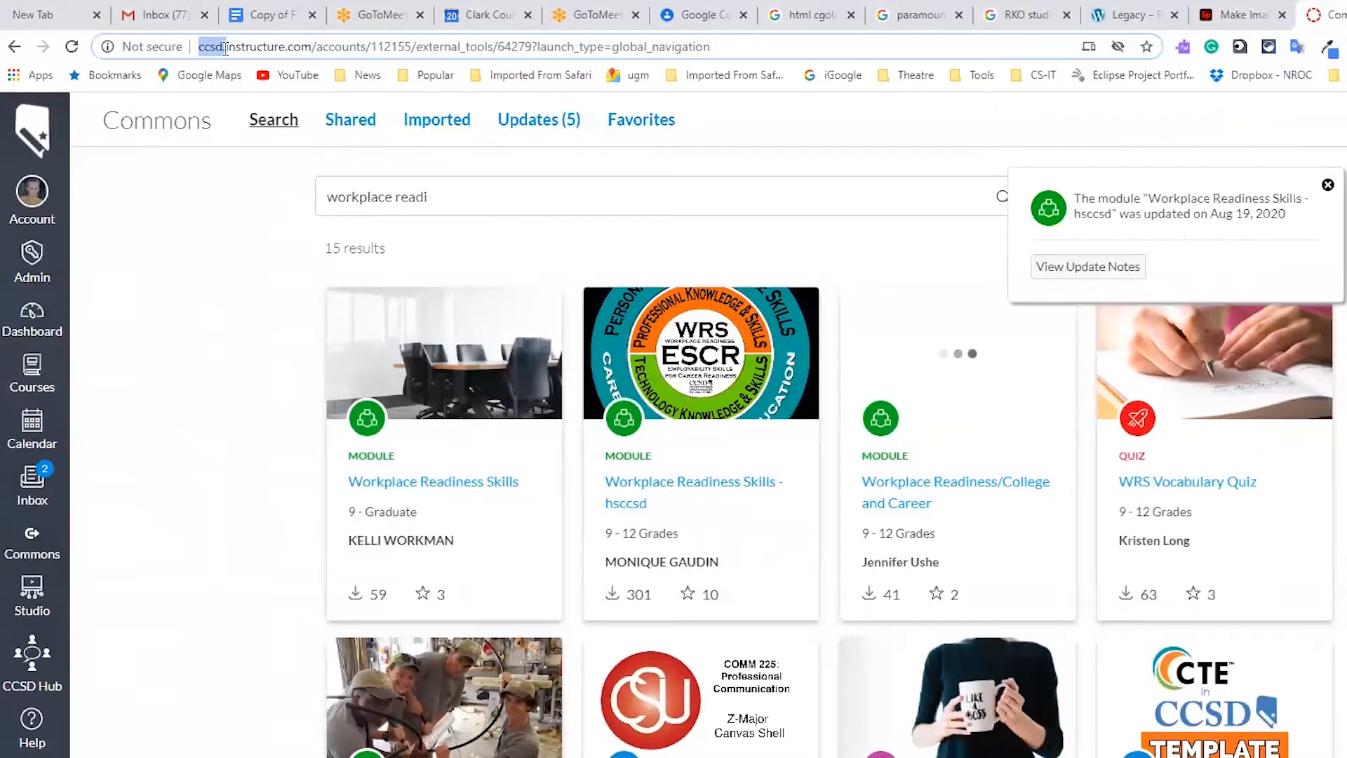
Return to the dashboard and open the unpublished SCORM testing course.
left_click(32, 319)
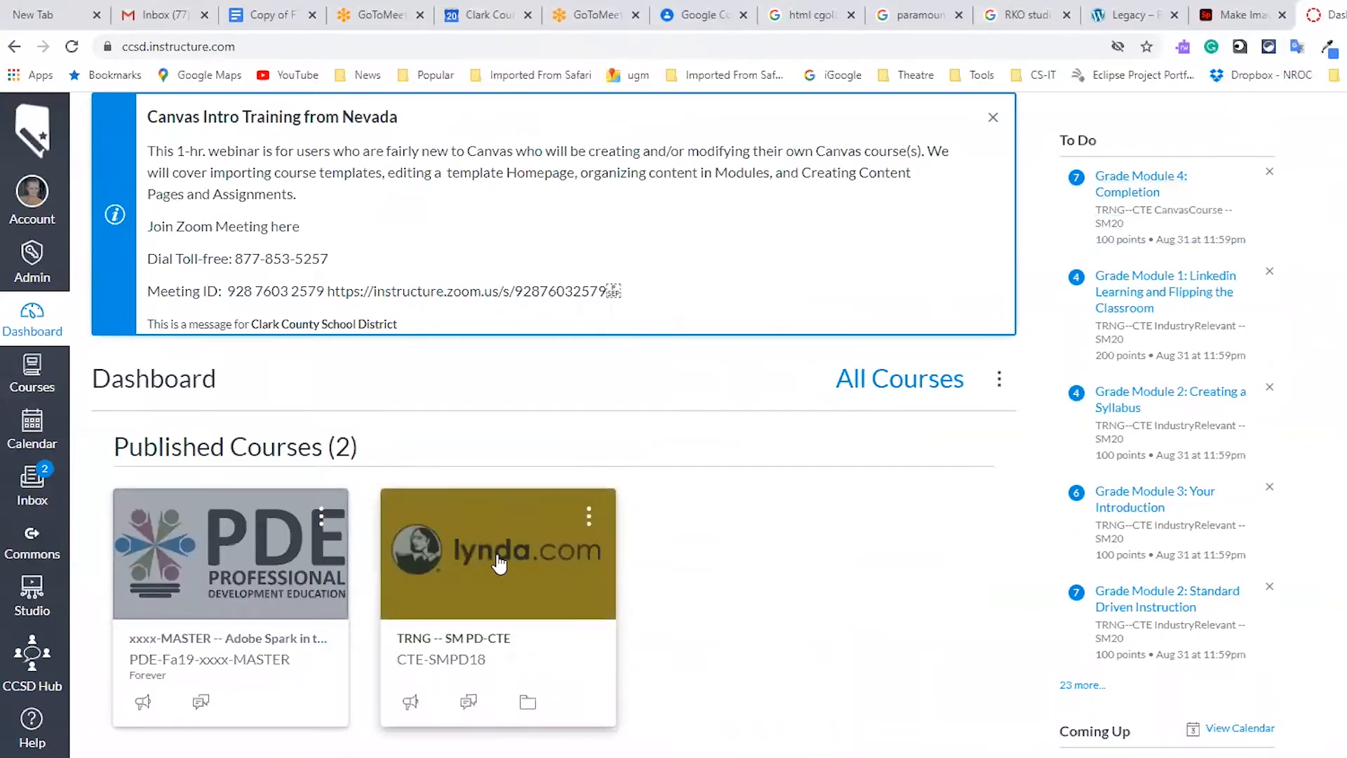
scroll(499, 563, "down", 4)
scroll(499, 563, "down", 4)
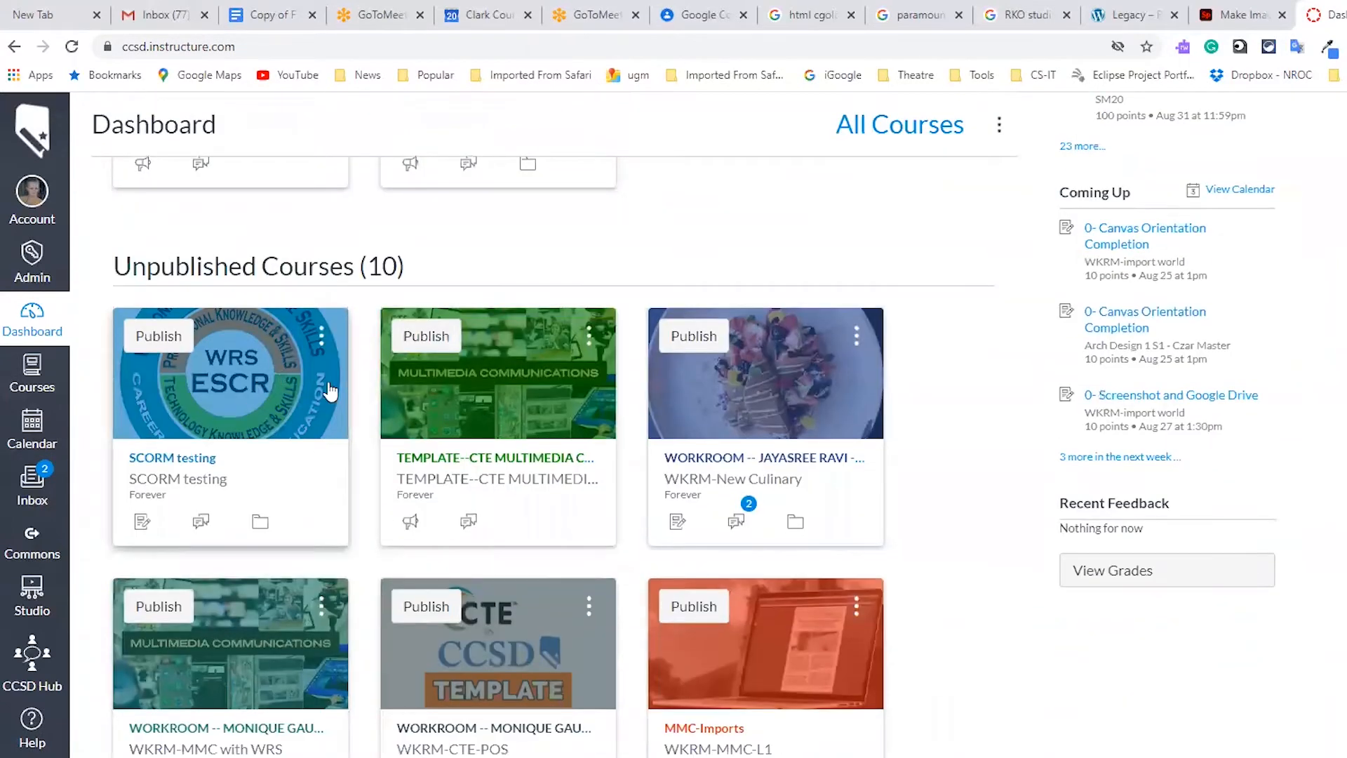
left_click(237, 375)
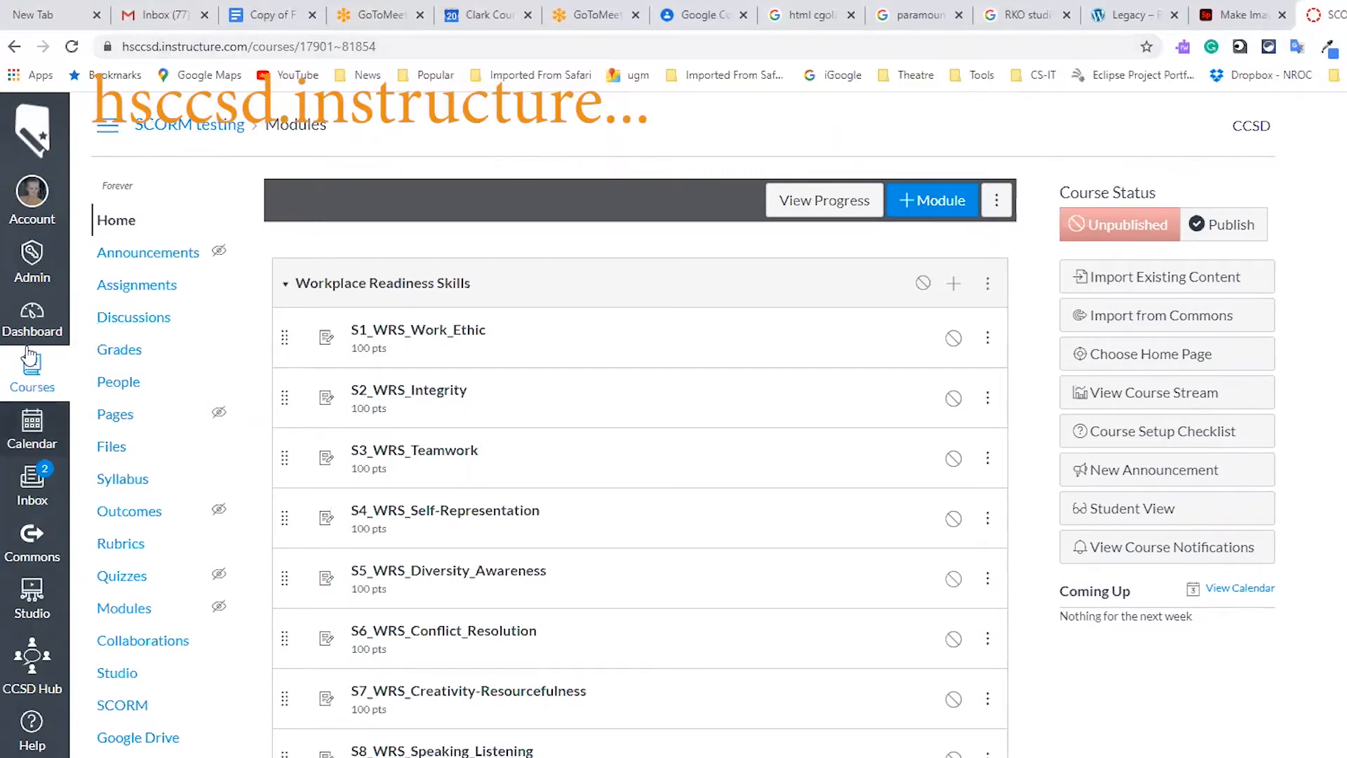
Open the All Courses list and view the new workroom form without creating a workroom.
left_click(29, 316)
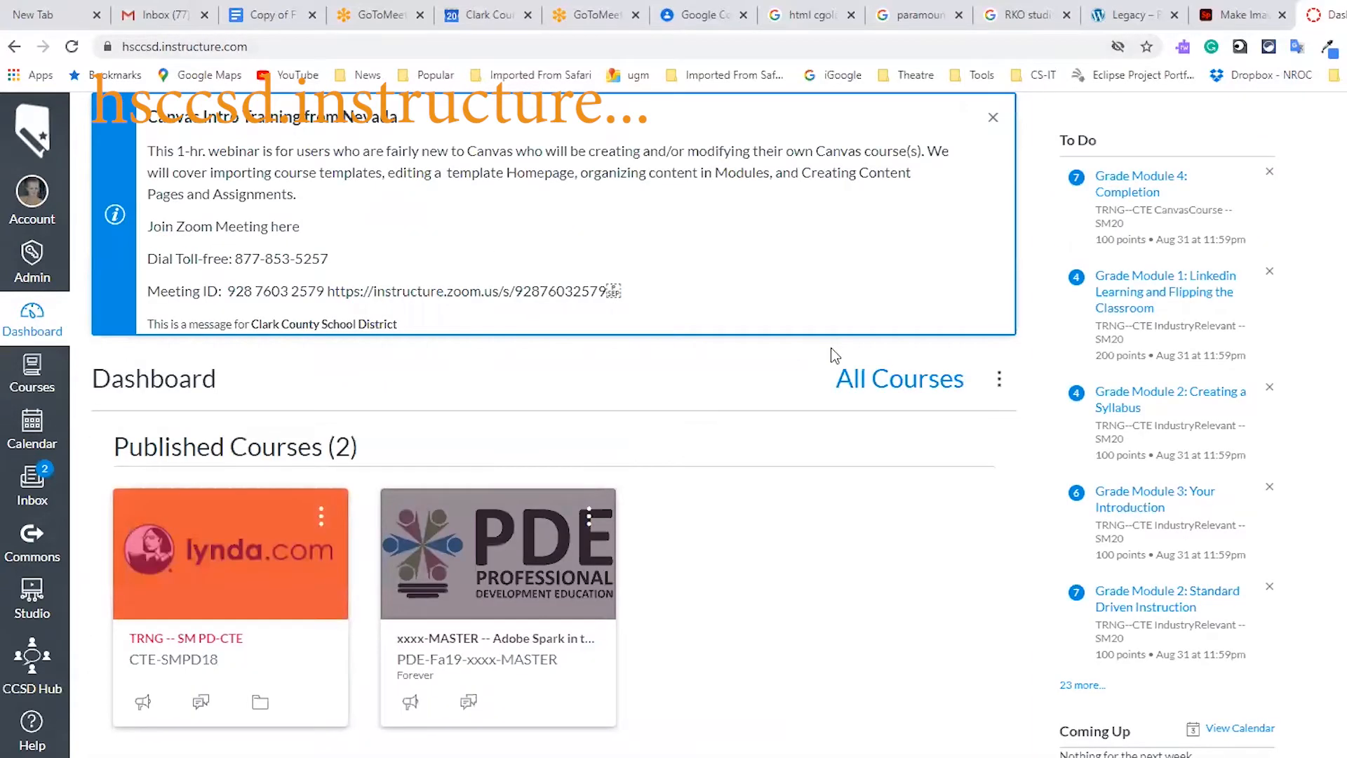
left_click(897, 393)
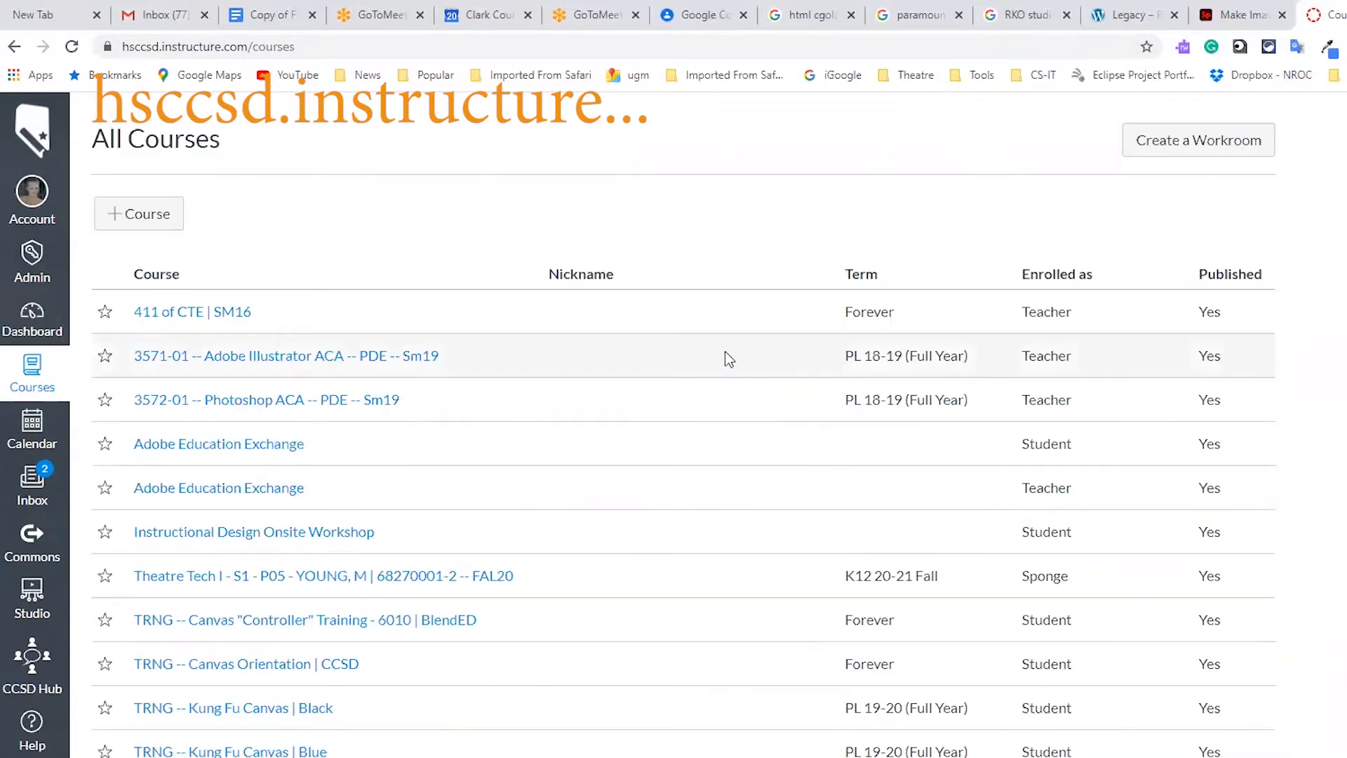
left_click(1229, 148)
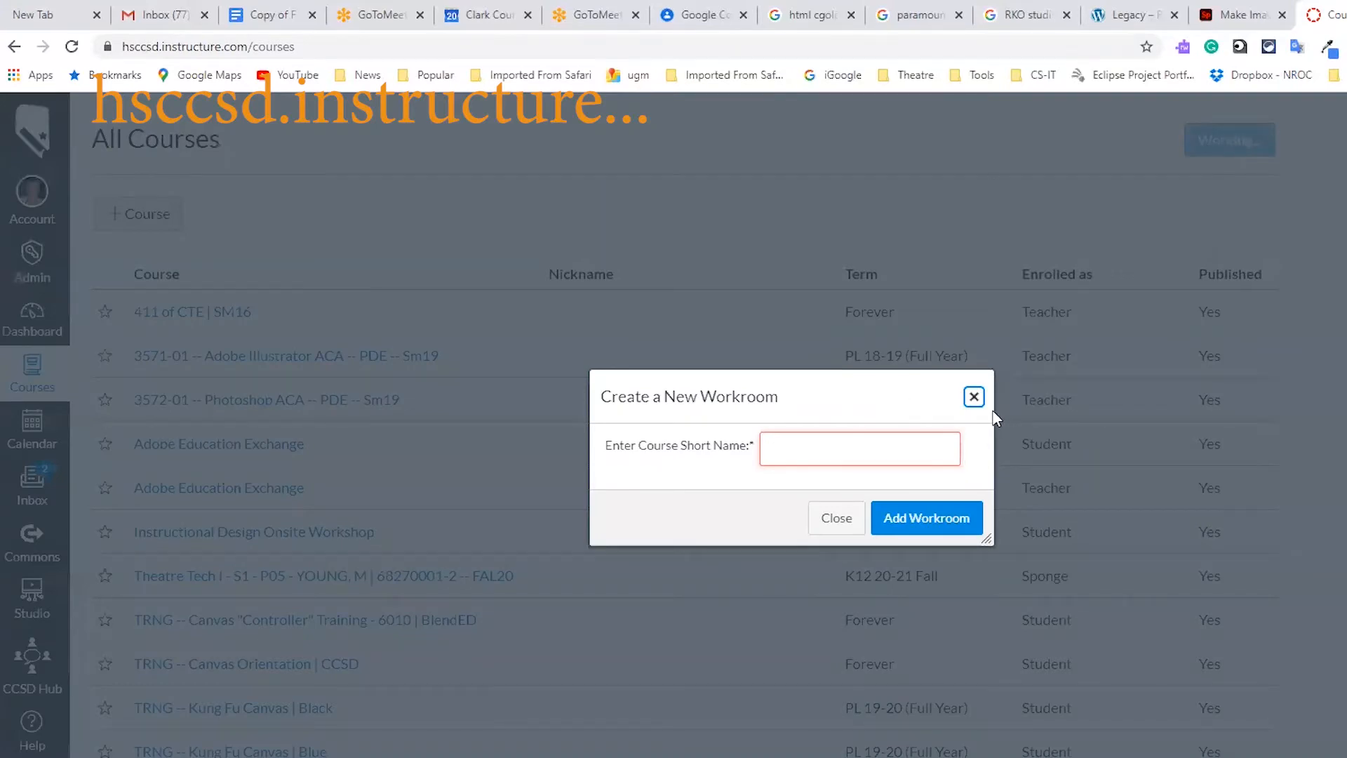
left_click(975, 397)
Look through the All Courses list for the unpublished workrooms.
scroll(653, 351, "down", 20)
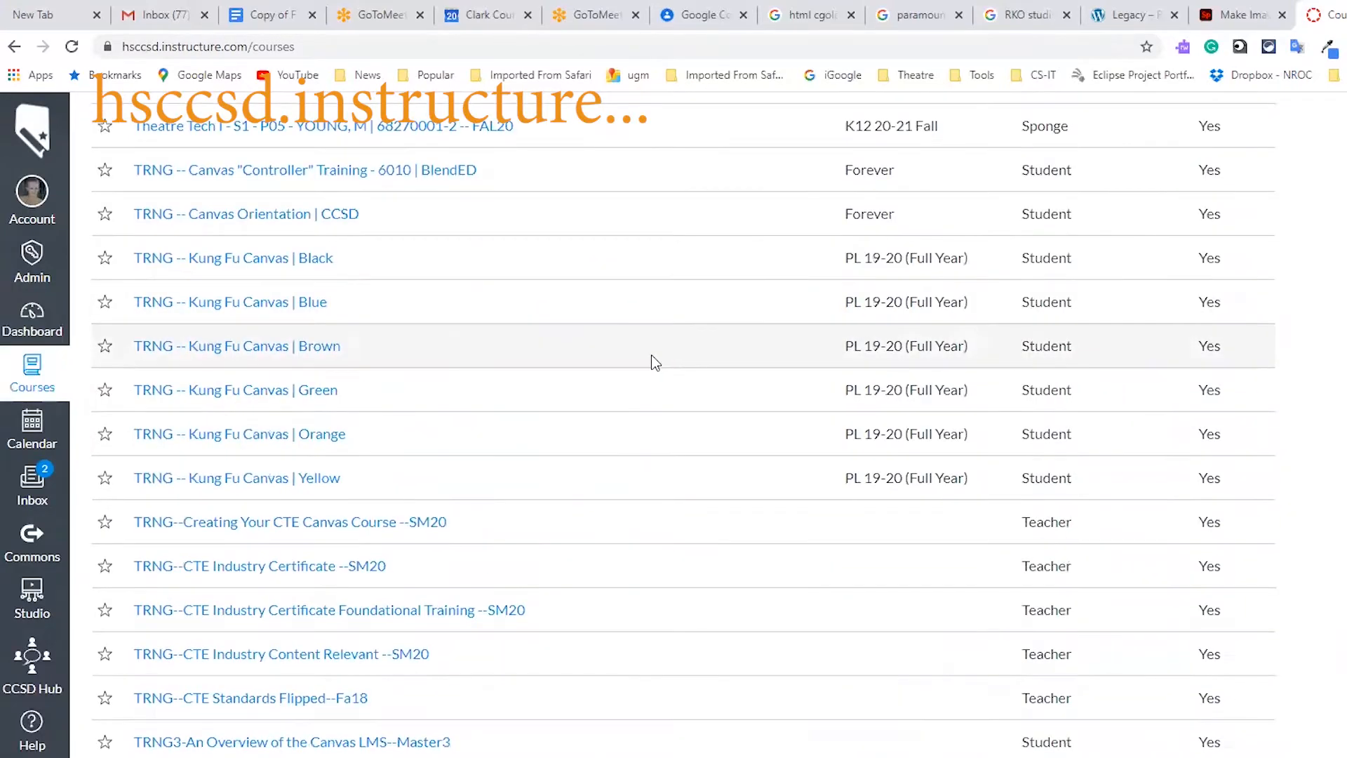
scroll(639, 435, "down", 20)
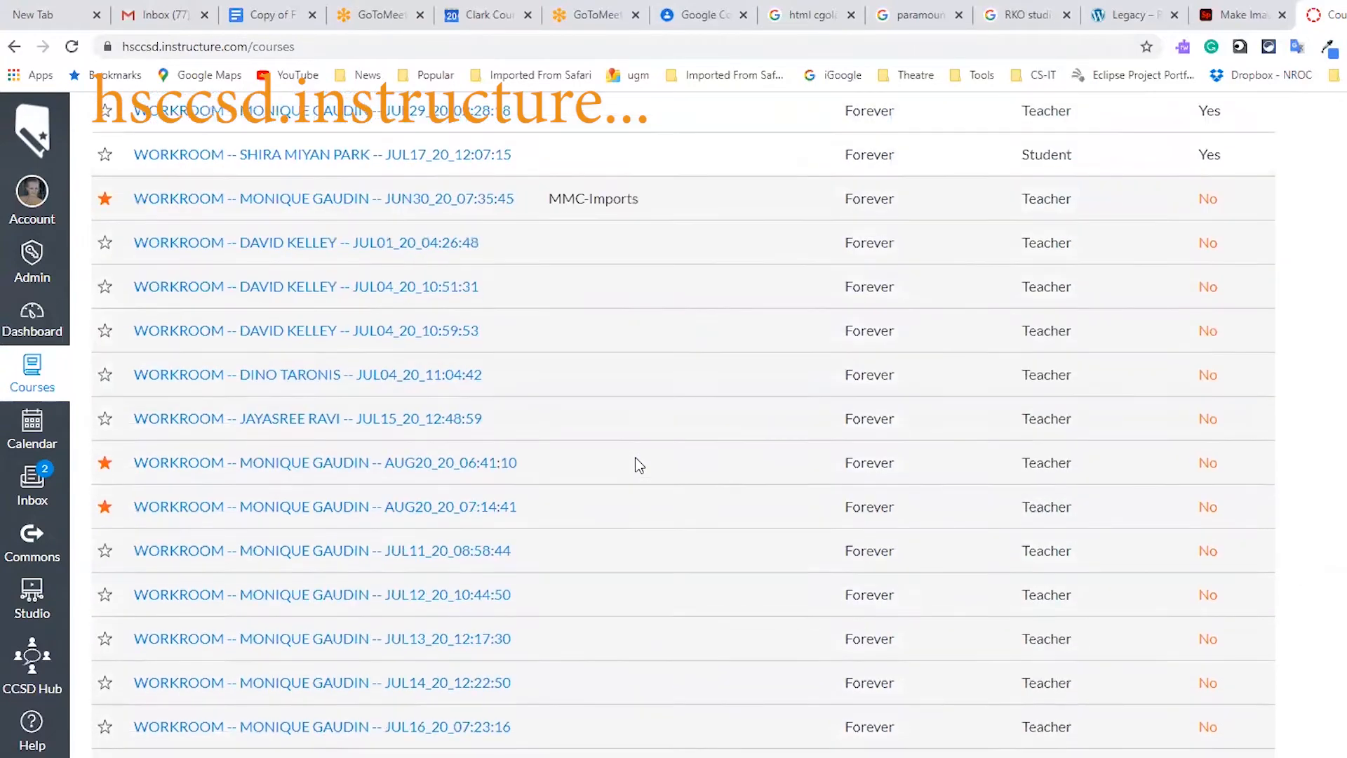
scroll(634, 457, "down", 2)
scroll(634, 457, "up", 6)
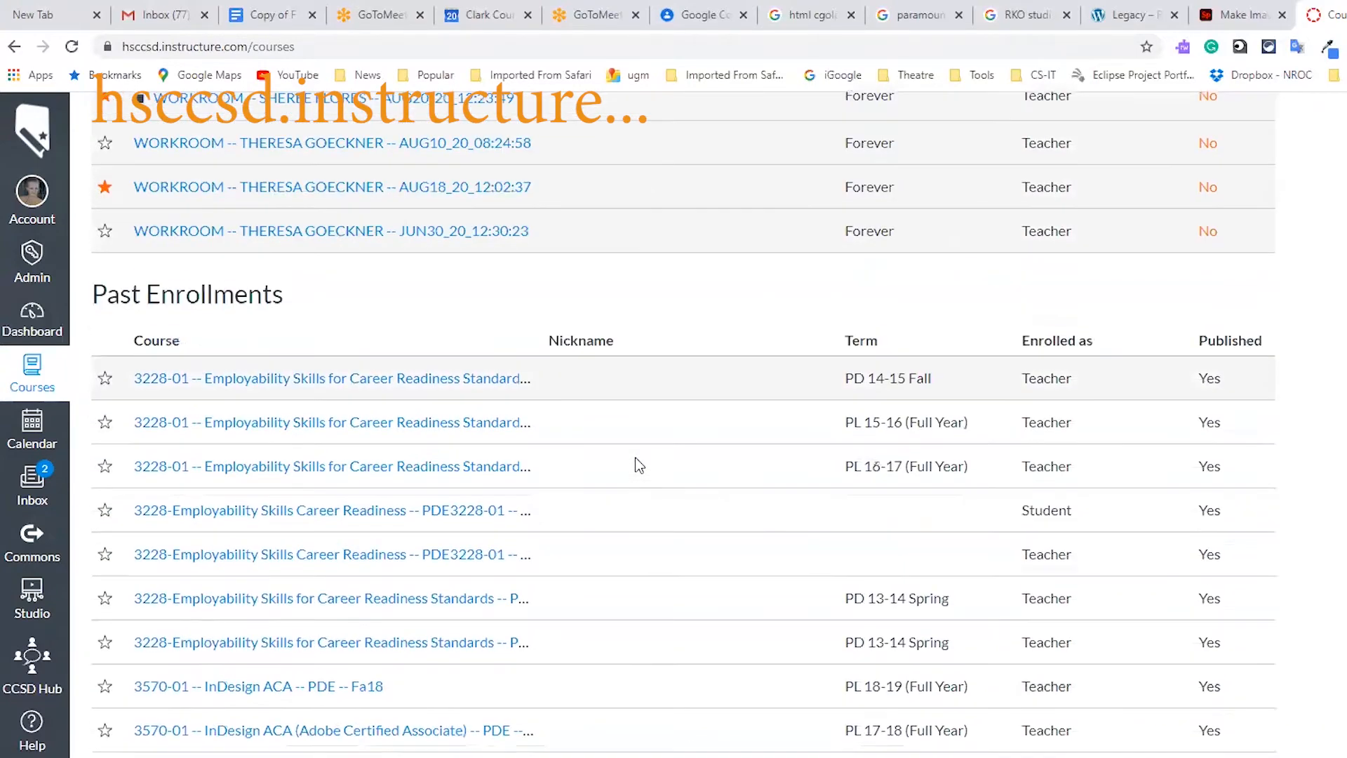
scroll(634, 457, "up", 1)
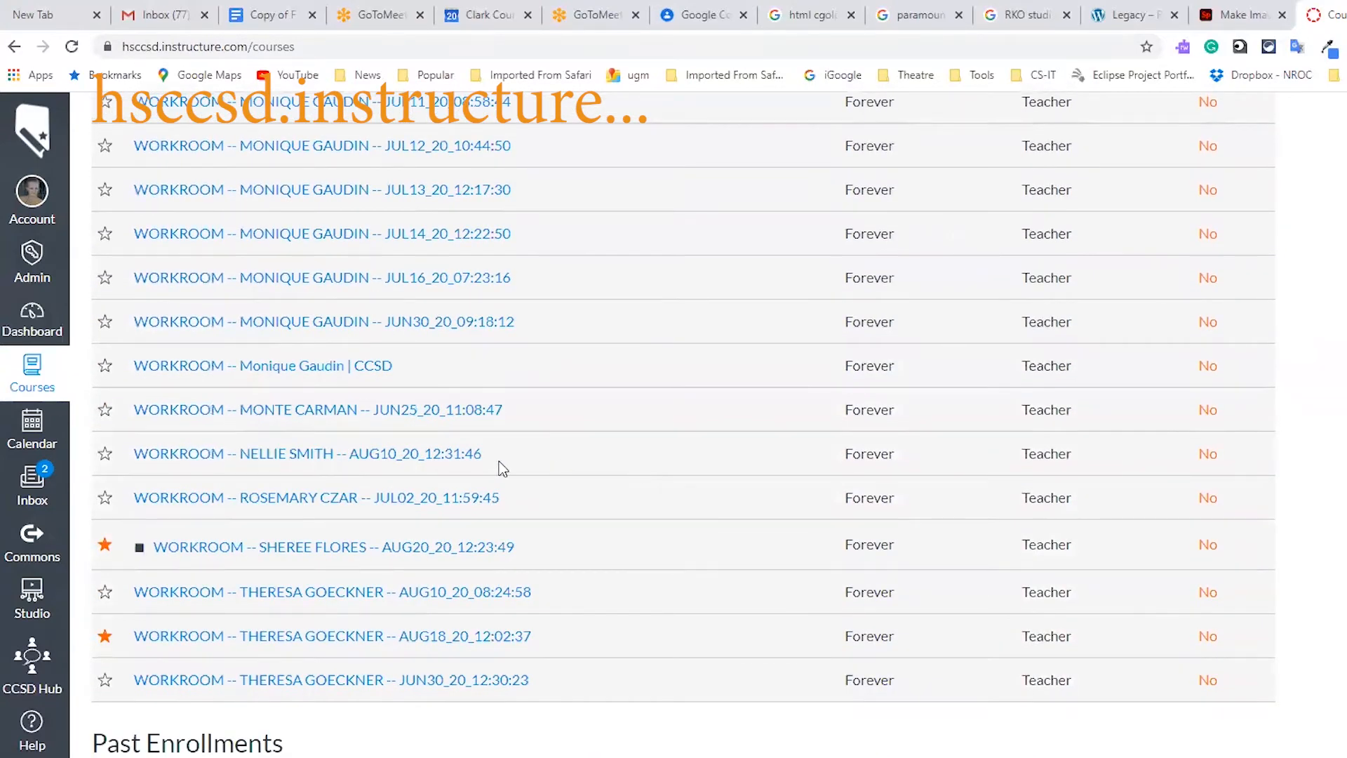
scroll(258, 416, "up", 2)
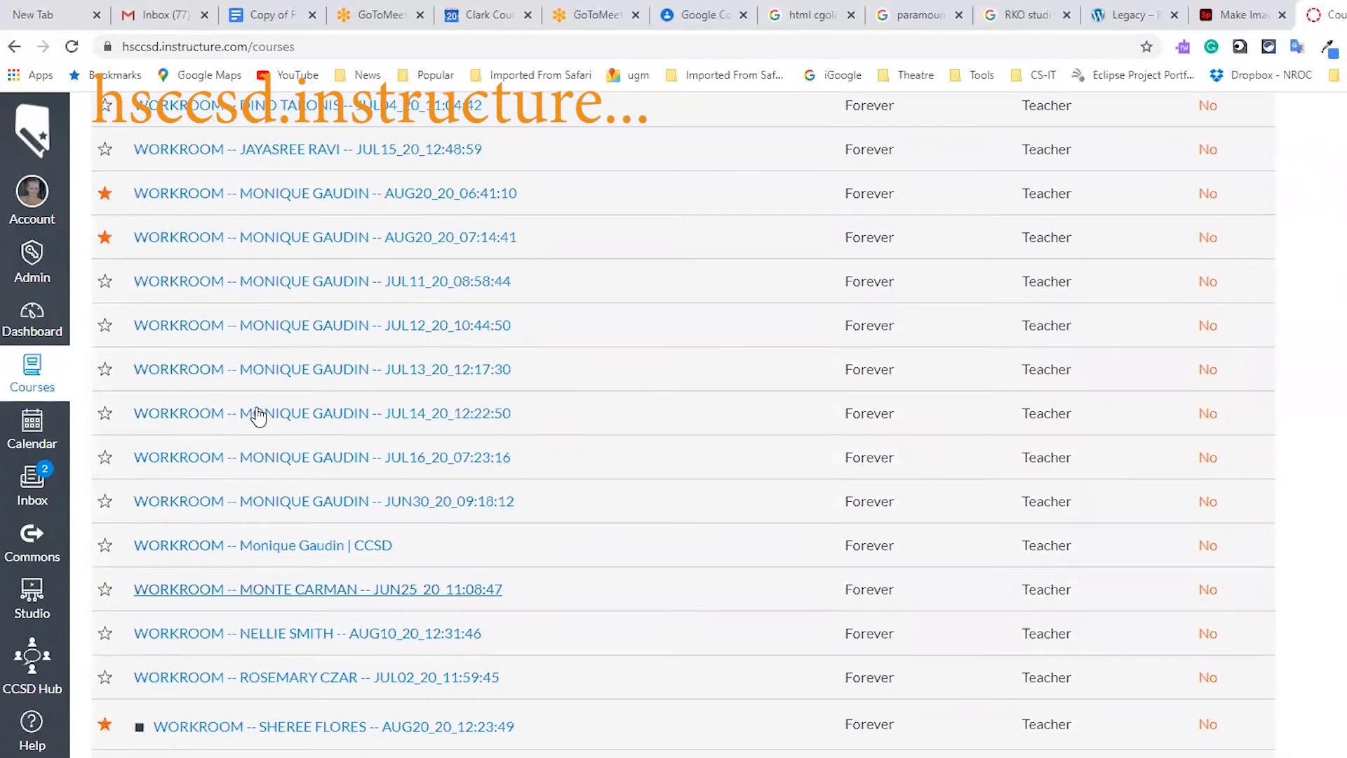
From the unpublished AUG20_20_07:14:41 workroom, authorize Commons access for importing and search Commons for "CTE".
left_click(274, 239)
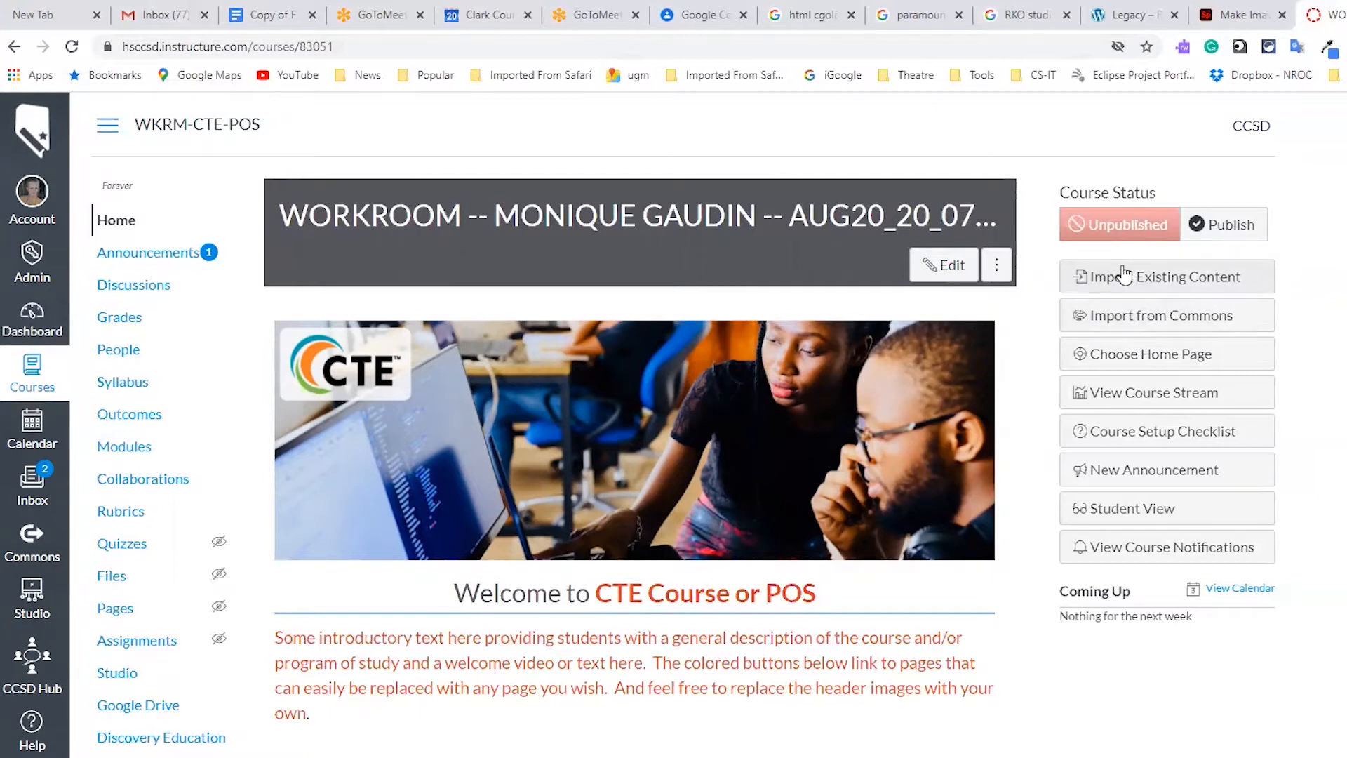
left_click(1121, 324)
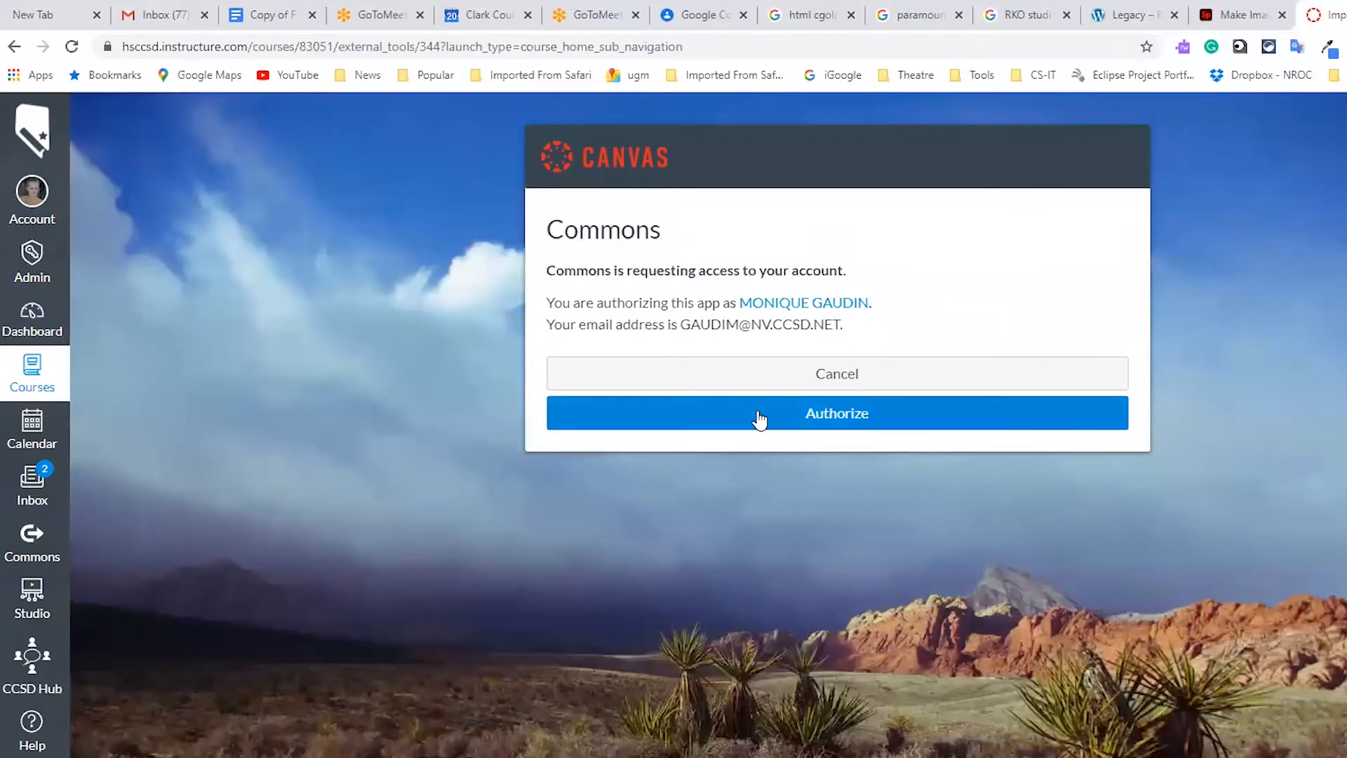
left_click(757, 412)
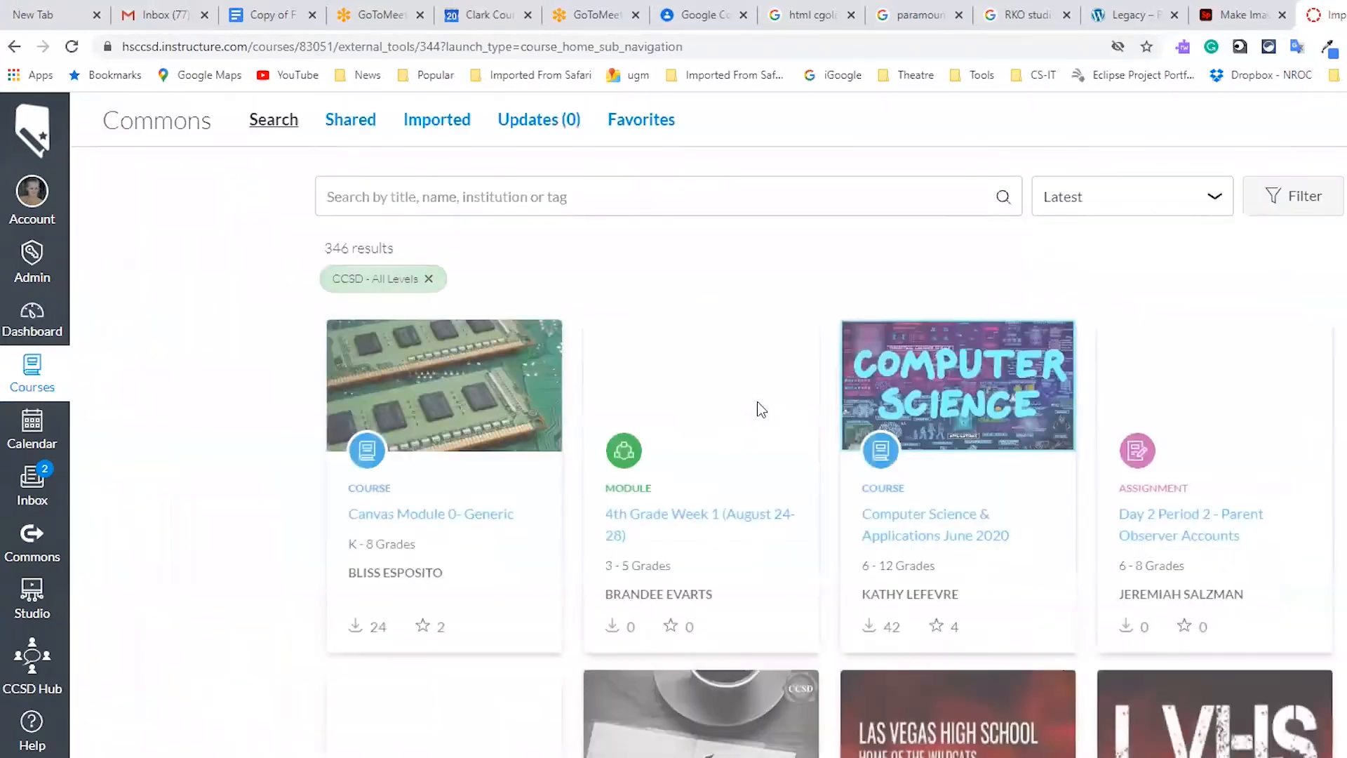
left_click(613, 204)
type("CTE")
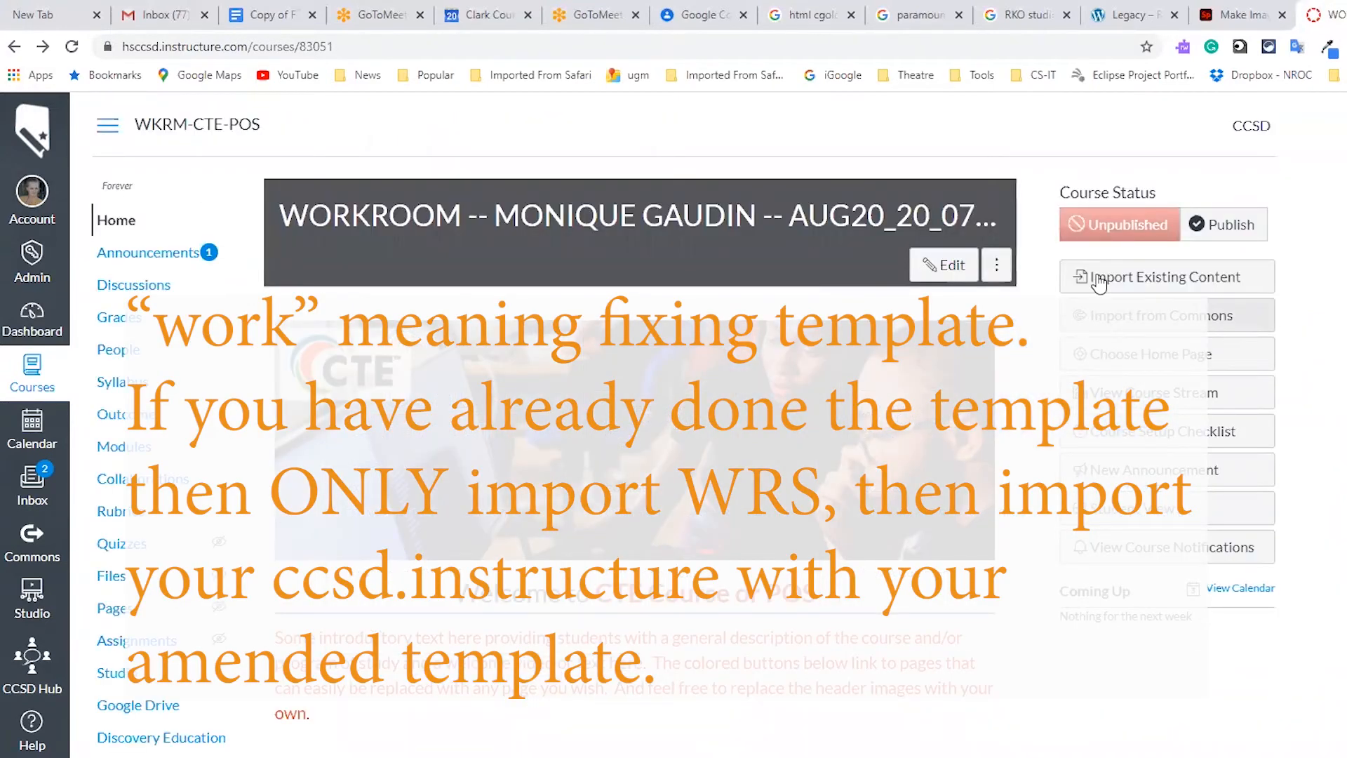
Start importing existing content into the workroom with the content type Copy a Canvas Course.
left_click(1099, 281)
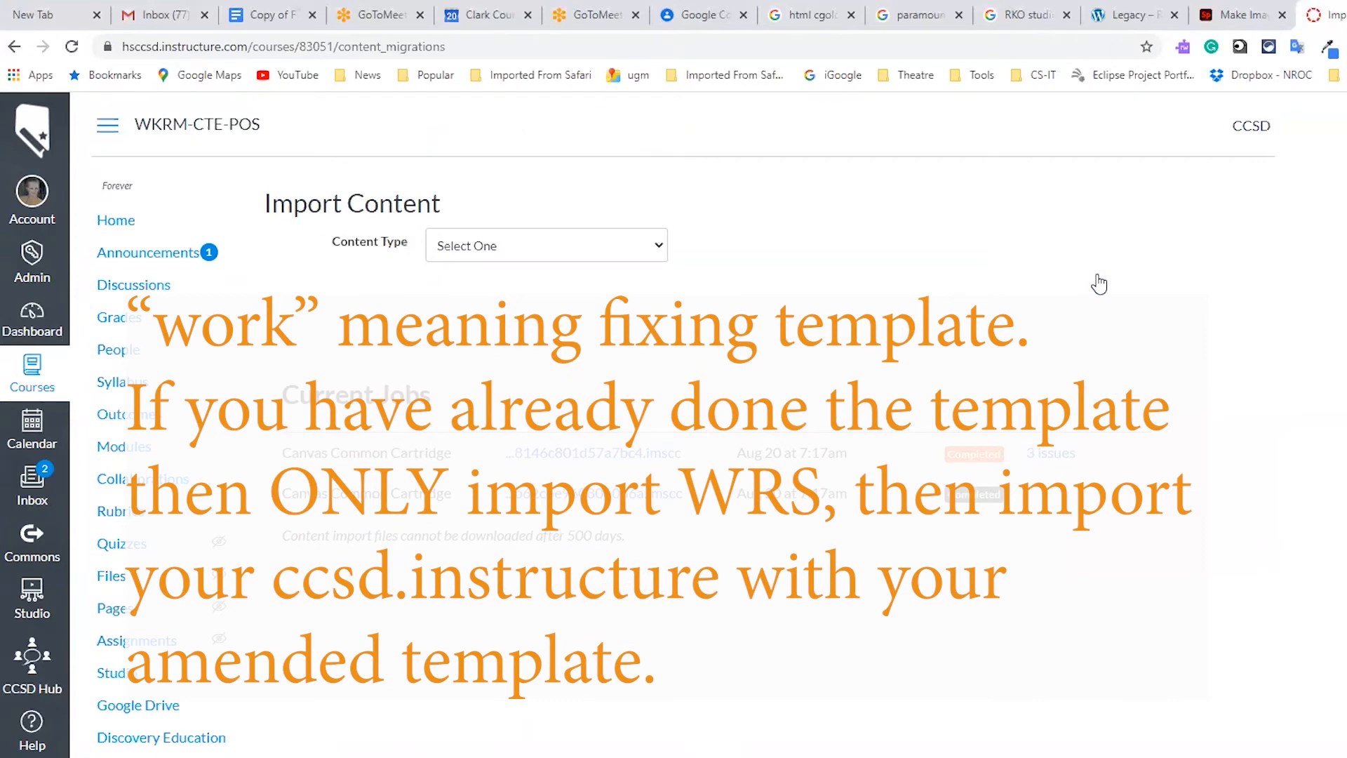
left_click(650, 252)
left_click(608, 289)
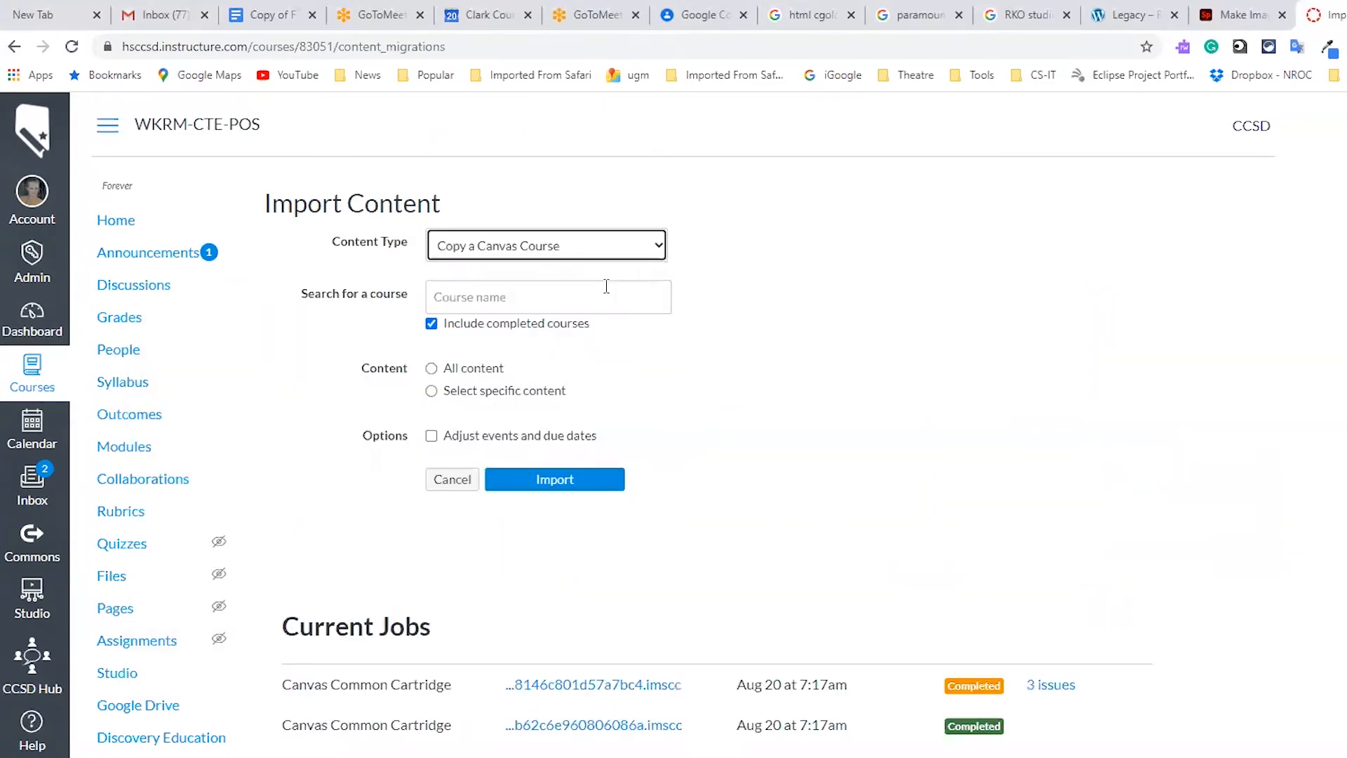
Search the source courses for "work", choose one of the teacher's own earlier workrooms, and set the import to All content.
left_click(607, 286)
type("work")
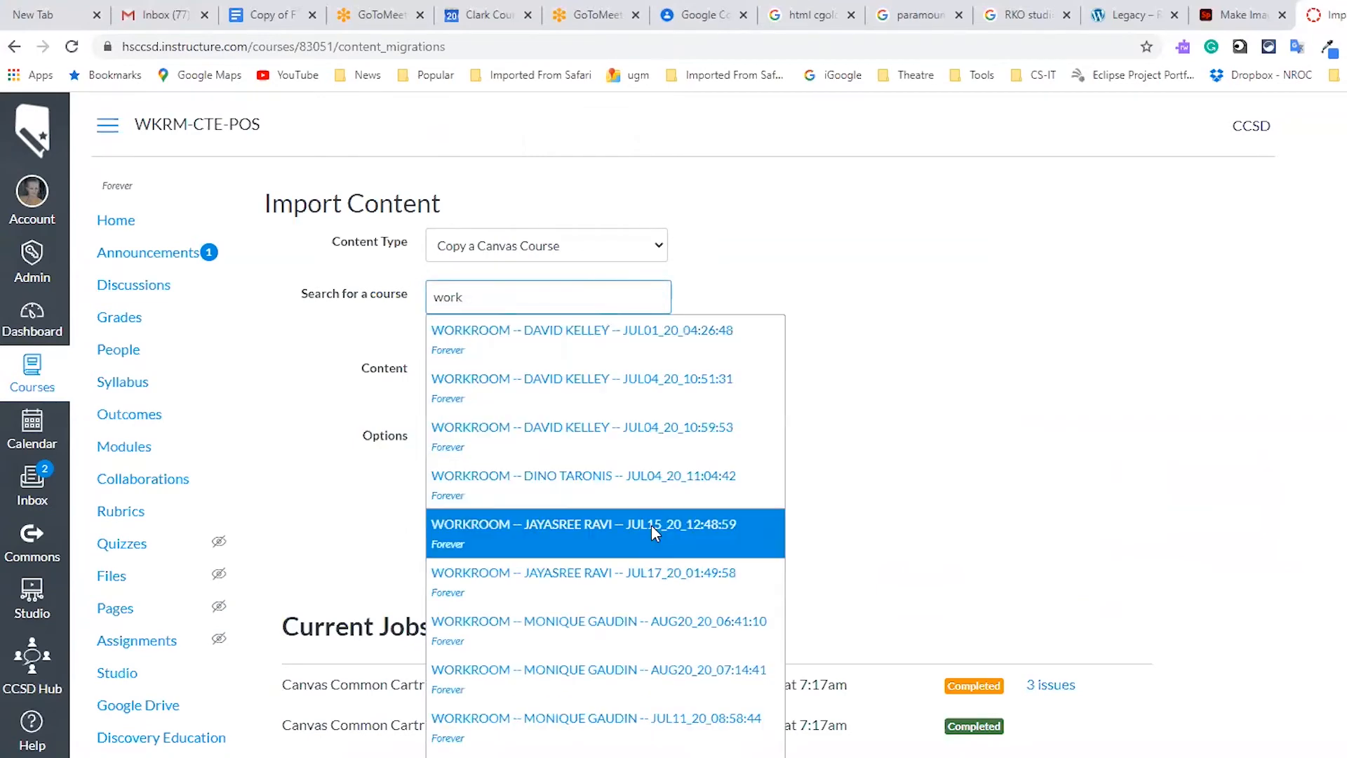
scroll(652, 533, "down", 5)
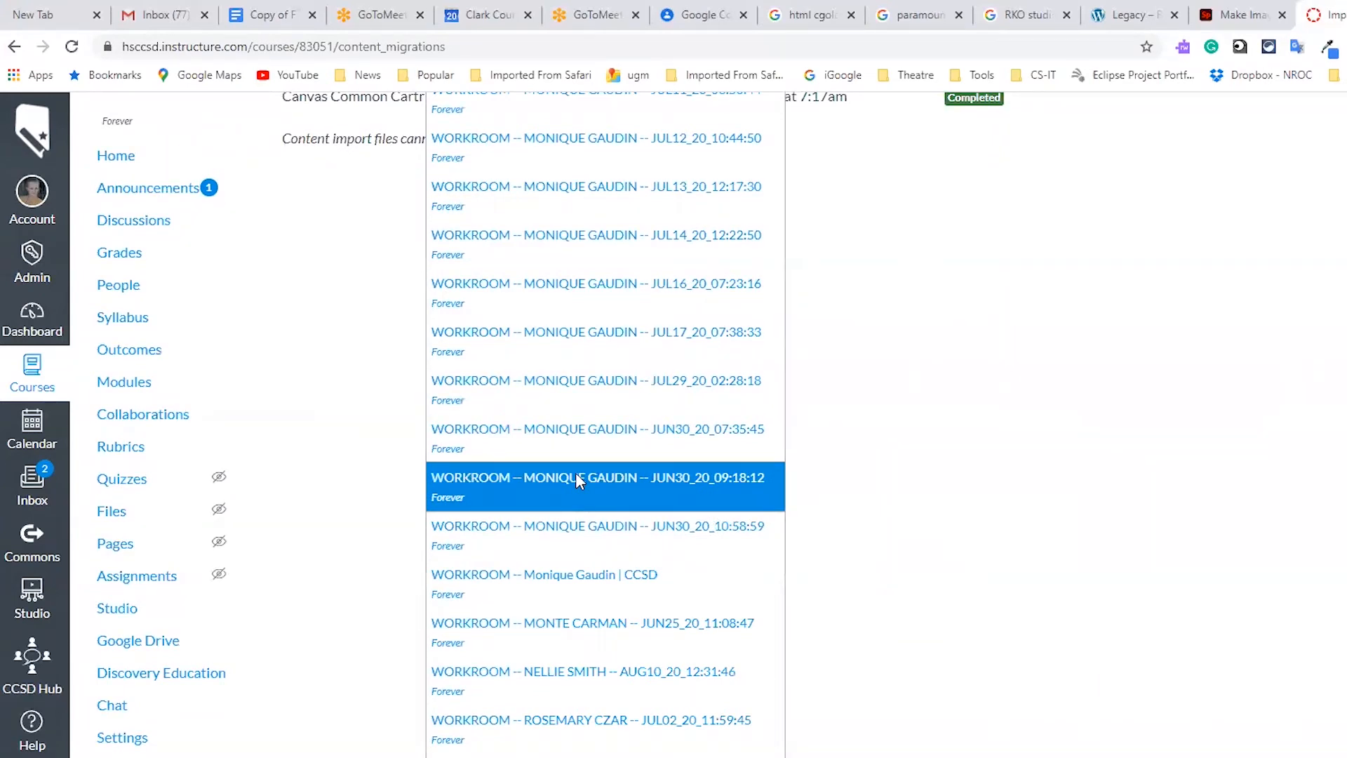
scroll(578, 467, "up", 8)
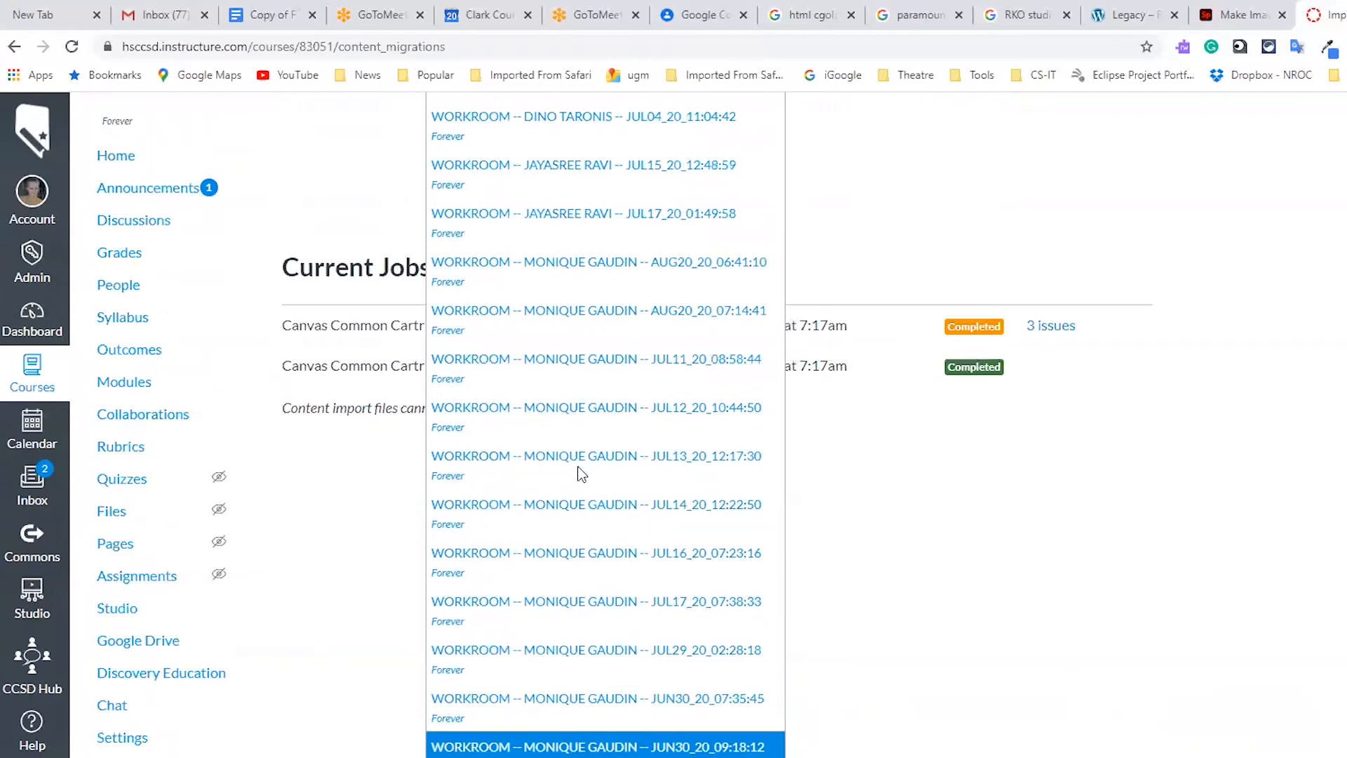
scroll(586, 463, "down", 8)
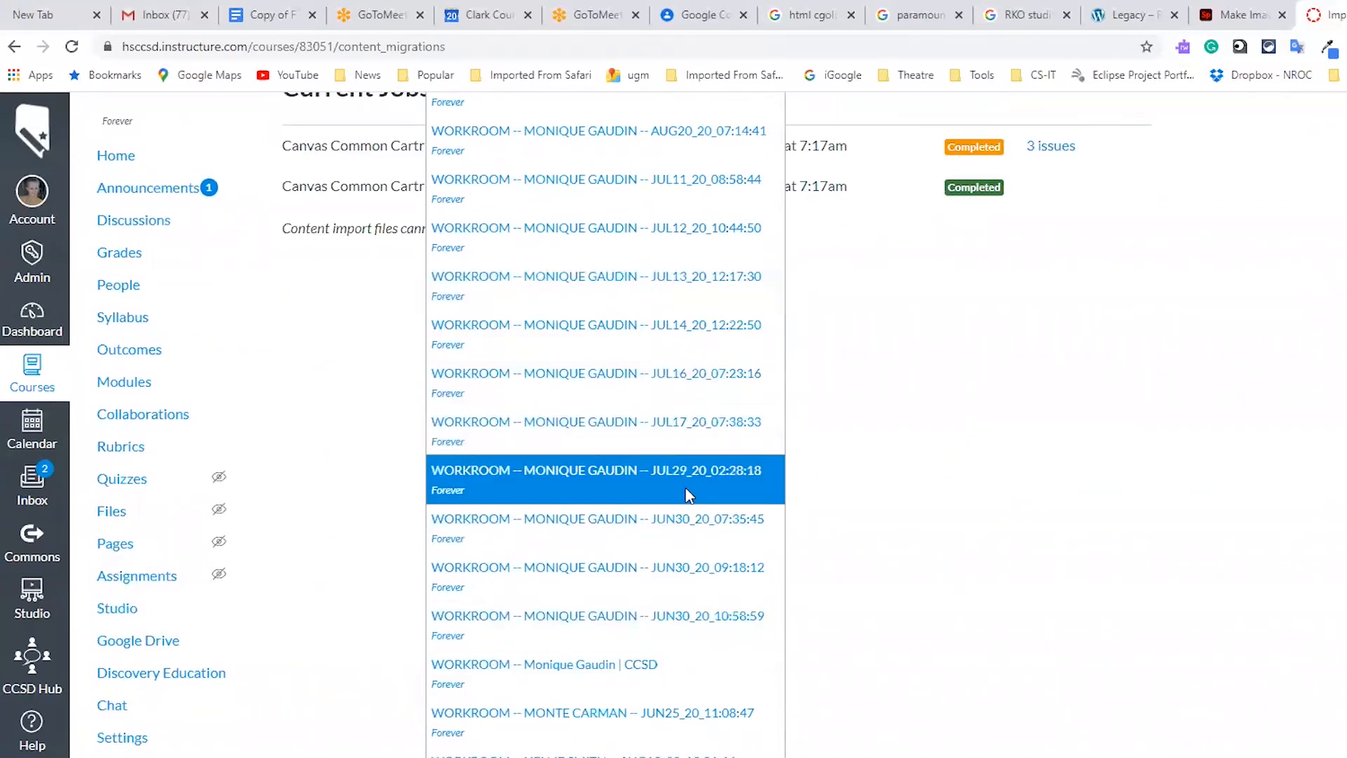
left_click(579, 470)
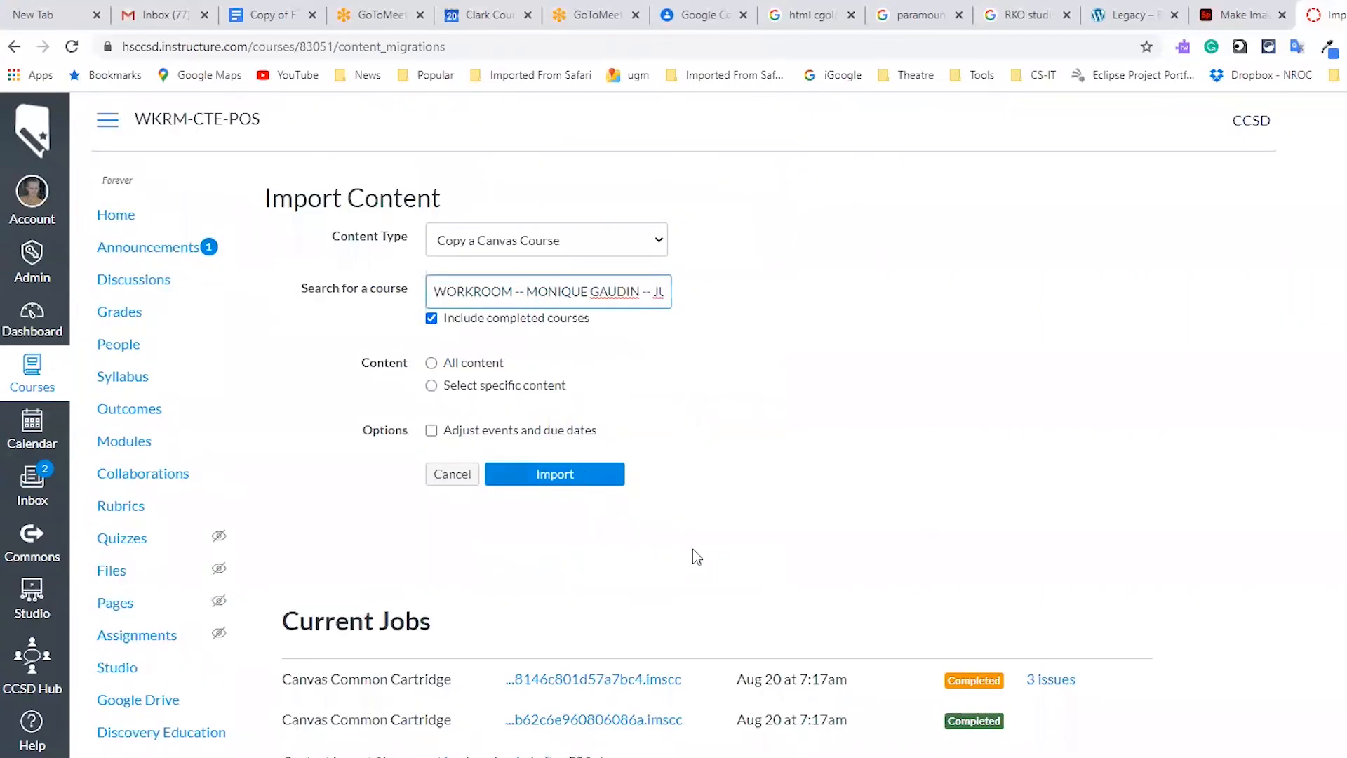
left_click(431, 384)
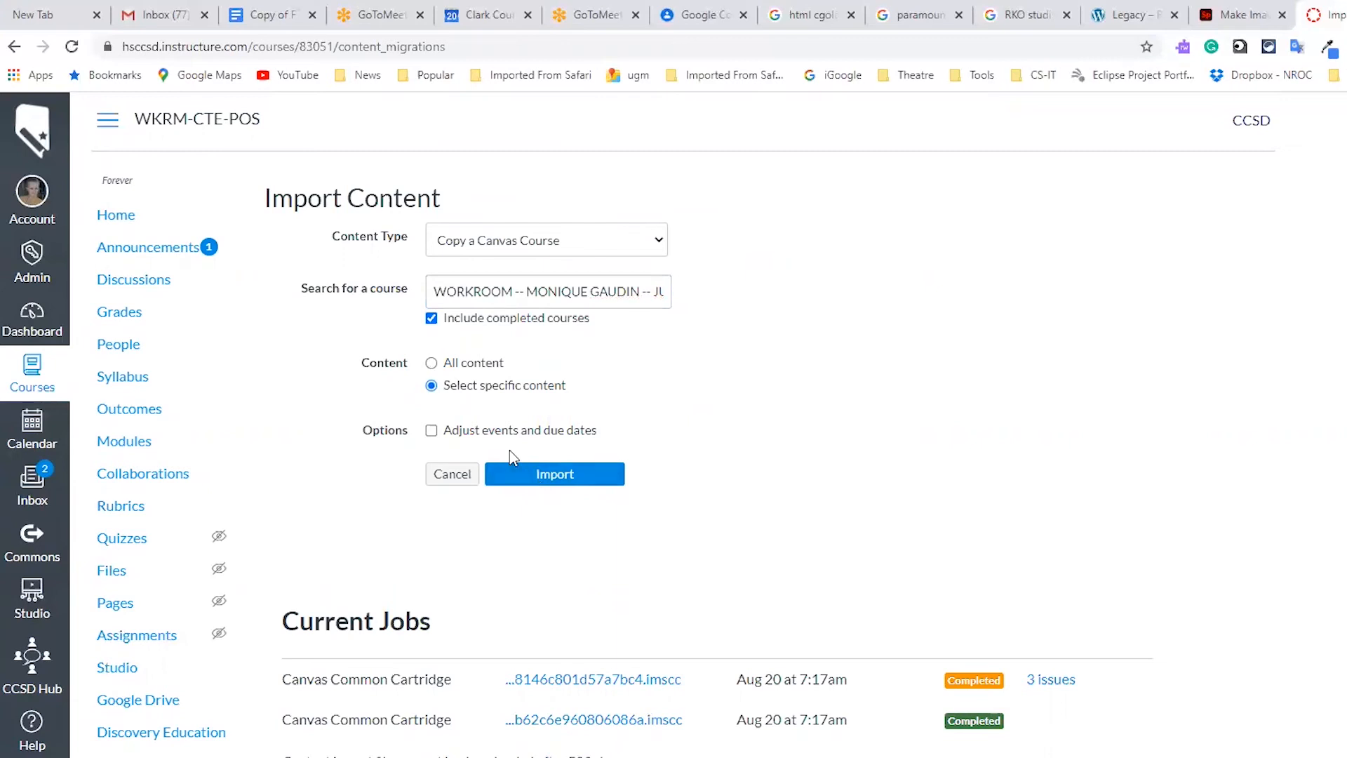
left_click(432, 363)
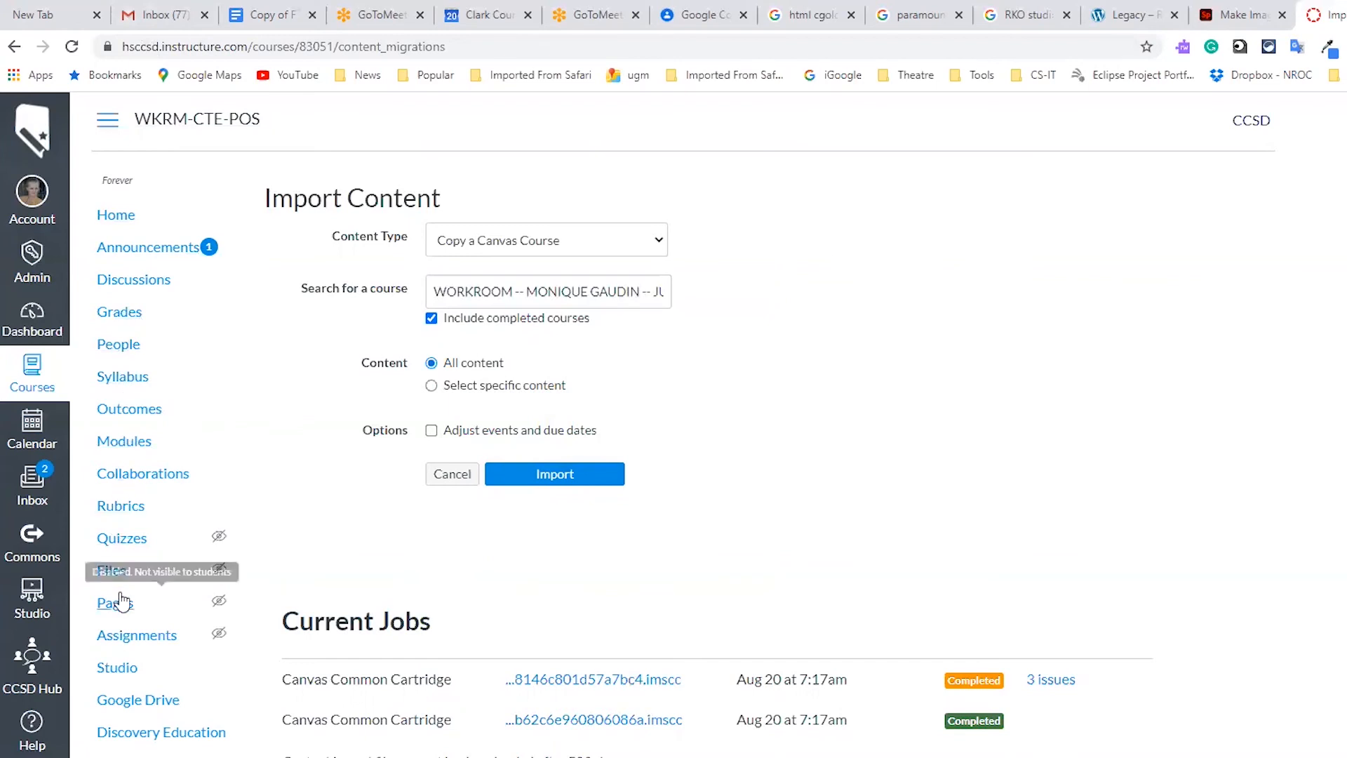
Open the workroom's Pages list and start copying the Basic Home Page to another course.
left_click(112, 453)
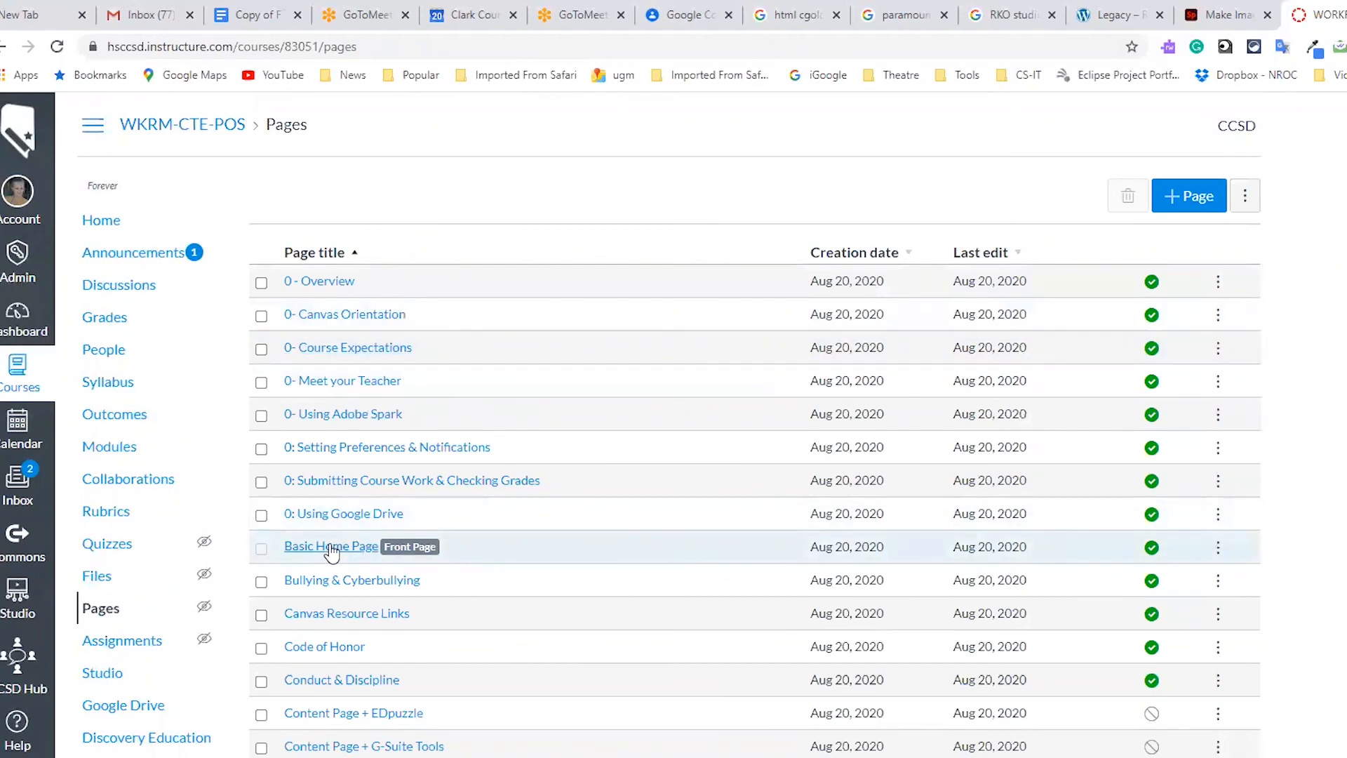
left_click(1218, 549)
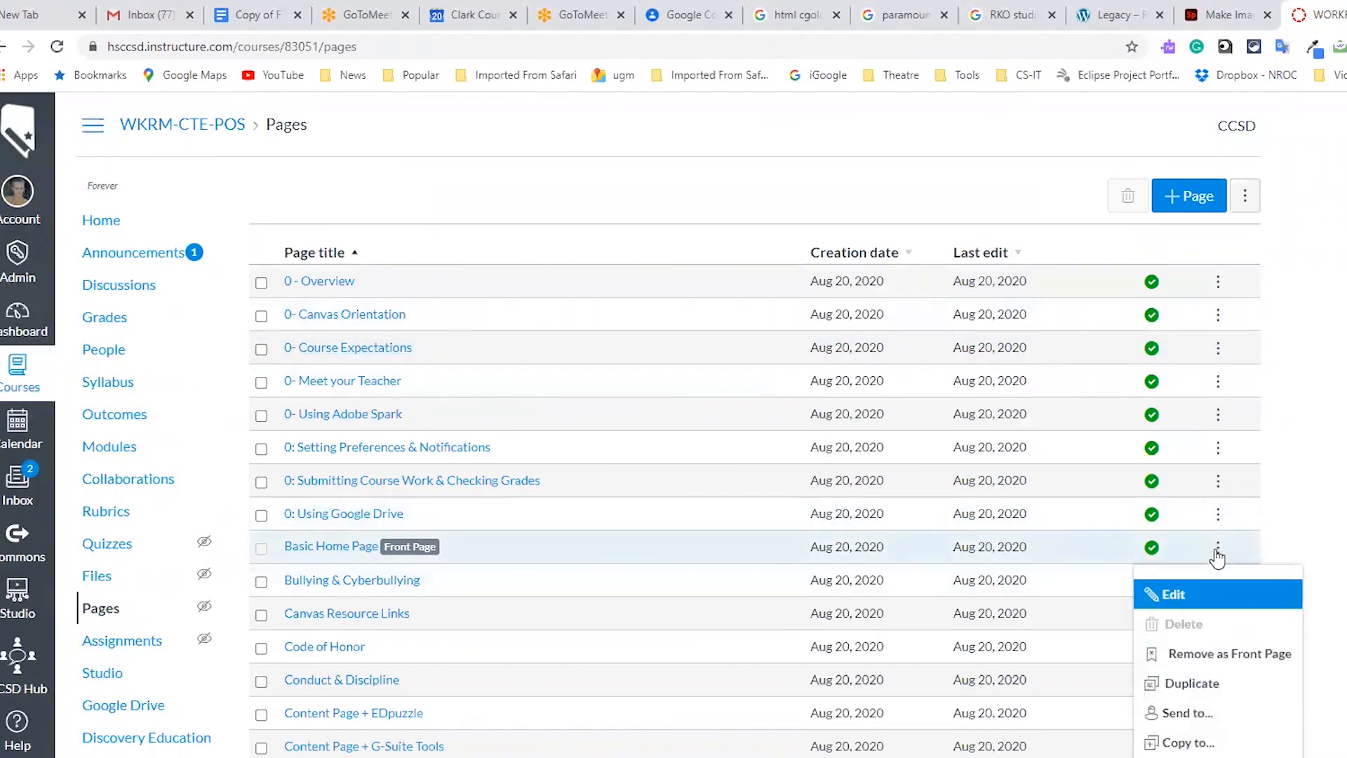
left_click(1218, 744)
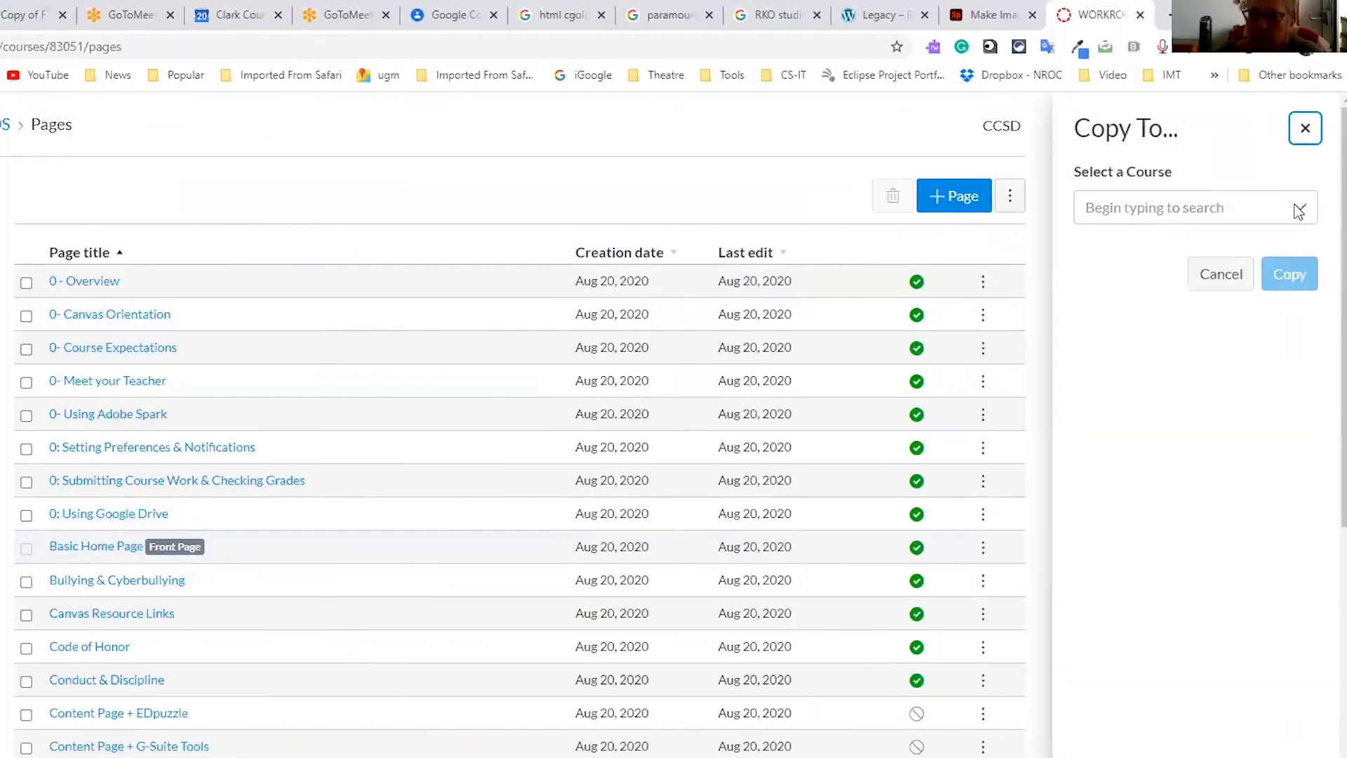
Select Template-Community Health Science as the destination course and view its modules without choosing one.
left_click(1346, 210)
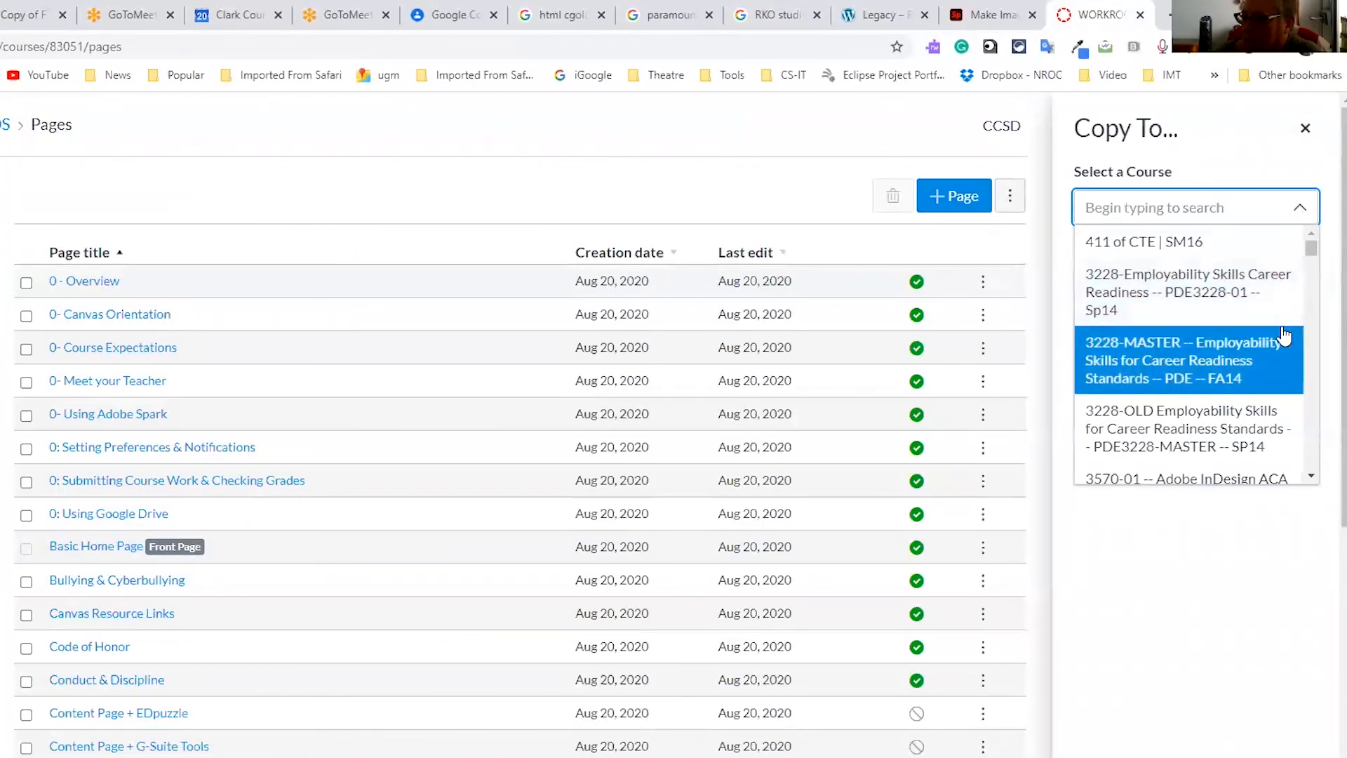
scroll(1256, 386, "down", 8)
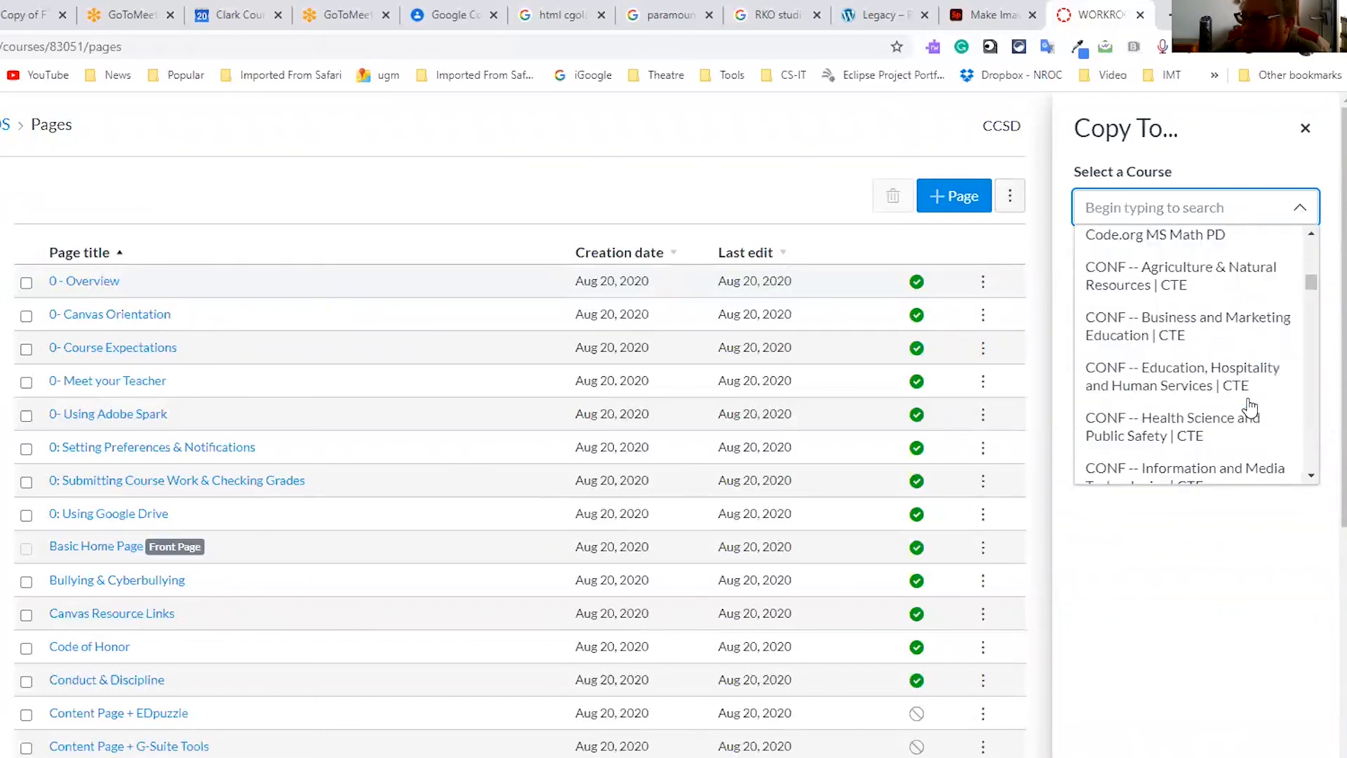
scroll(1249, 407, "down", 5)
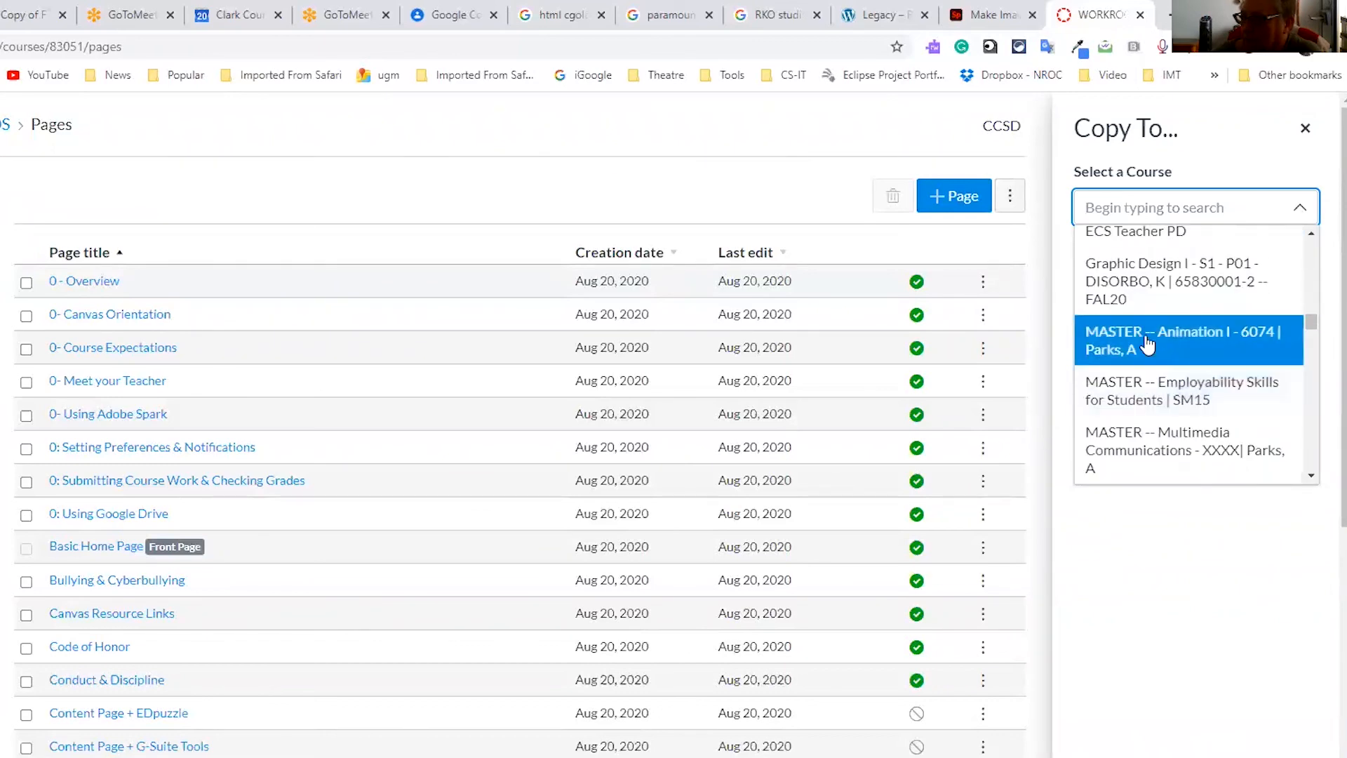
scroll(1146, 349, "down", 4)
scroll(1148, 344, "down", 12)
scroll(1147, 344, "up", 7)
scroll(1148, 345, "down", 5)
scroll(1146, 349, "up", 3)
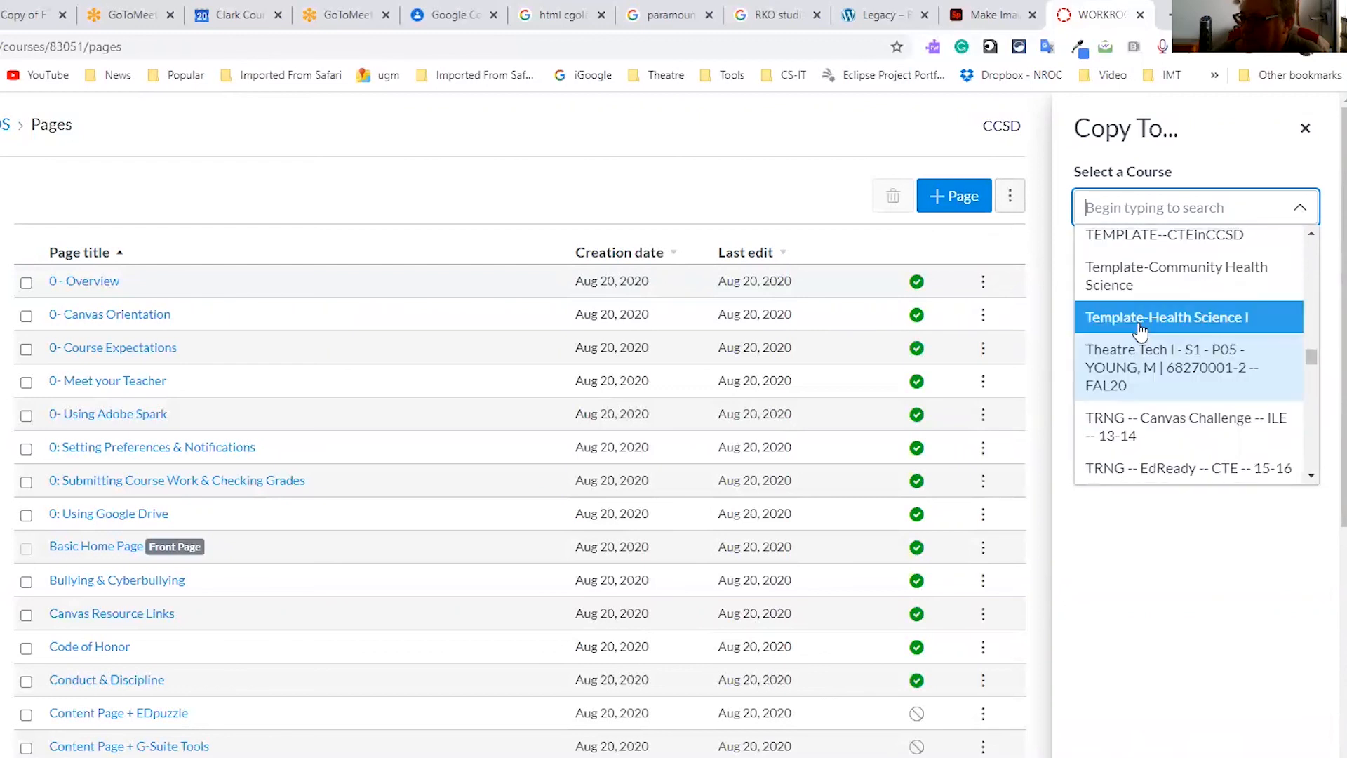
left_click(1125, 271)
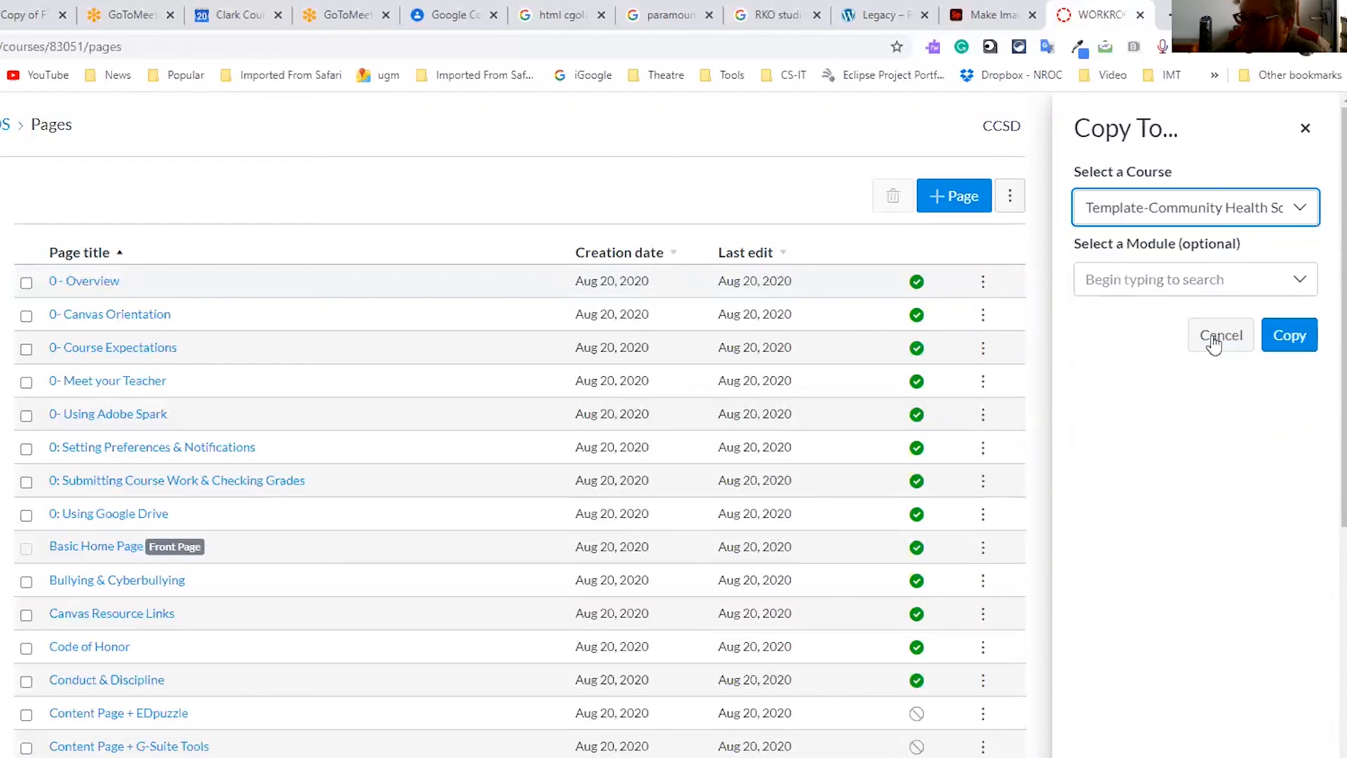
left_click(1255, 280)
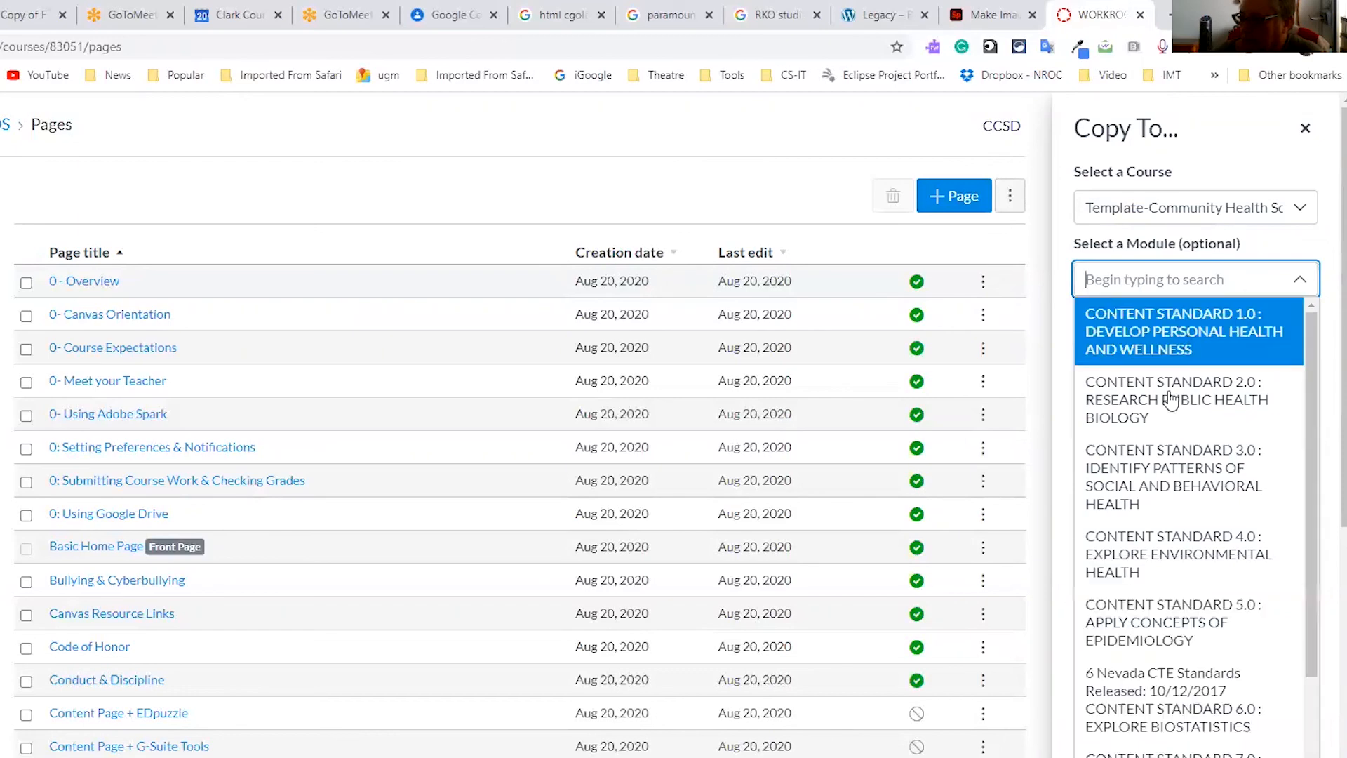
left_click(1230, 132)
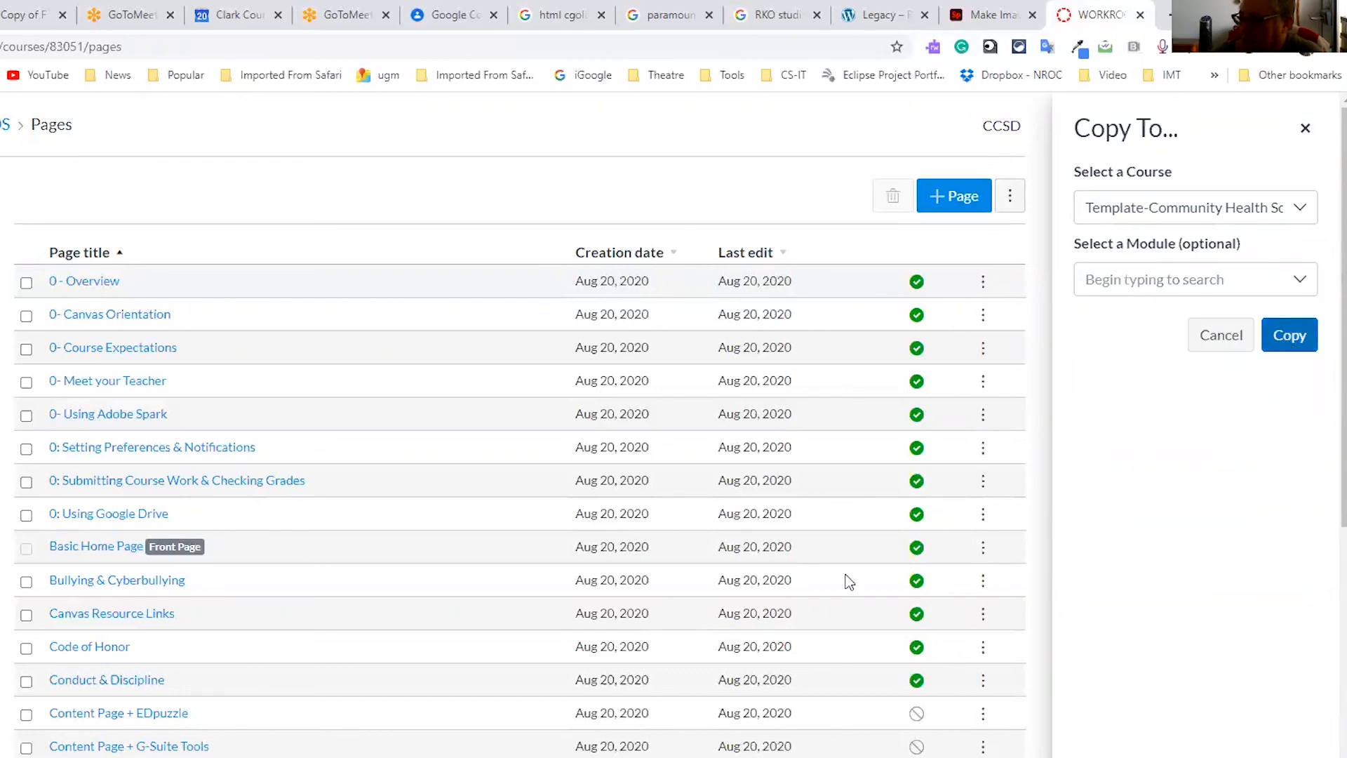